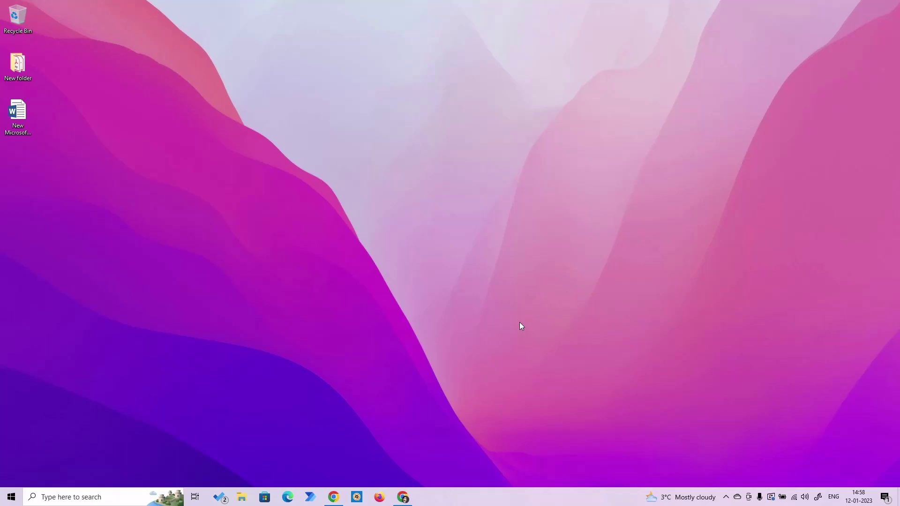
Find Clipchamp - Video Editor in the Microsoft Store and open its app page
click(264, 497)
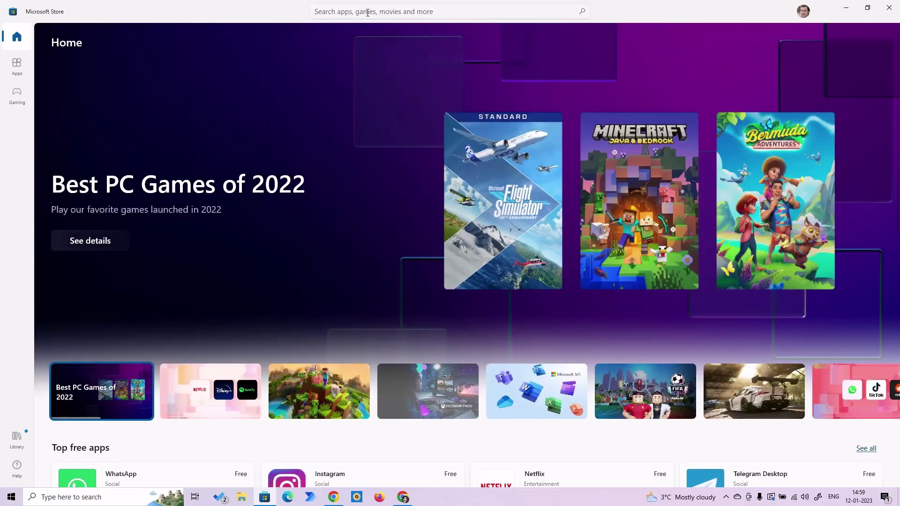
click(367, 11)
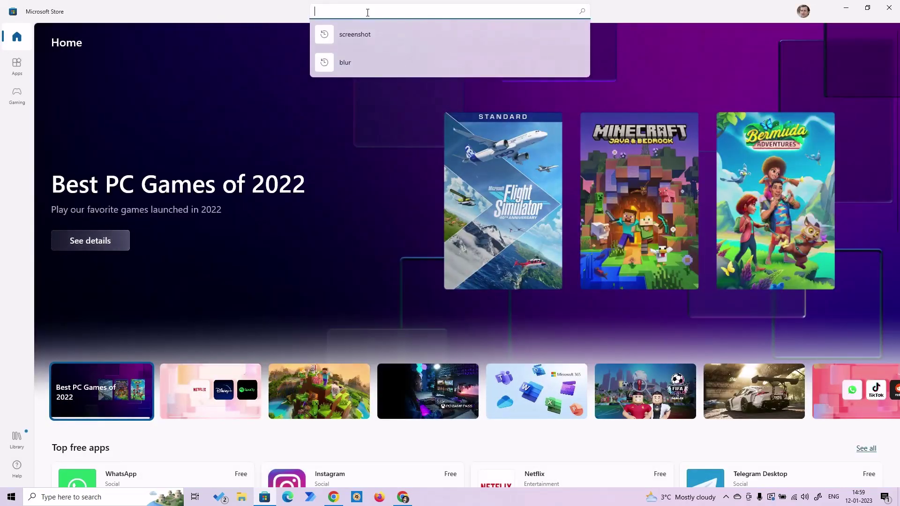
text(clipcham)
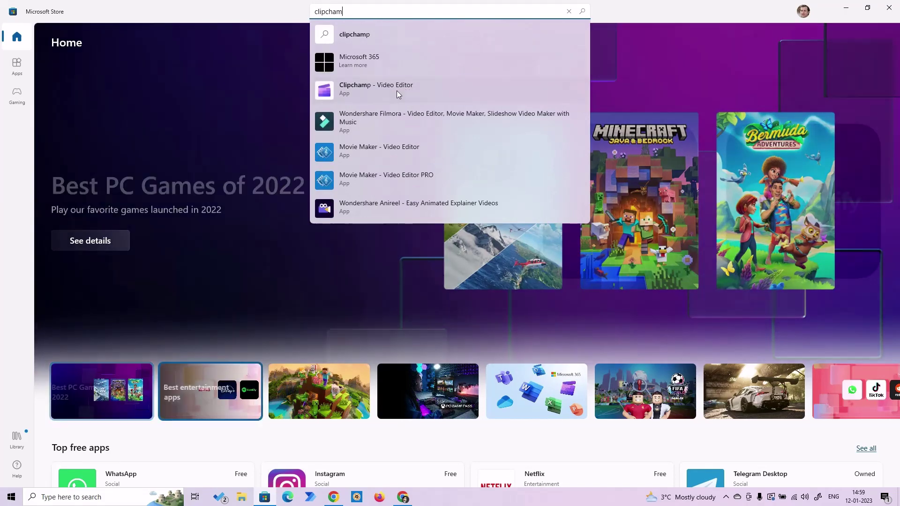
click(397, 91)
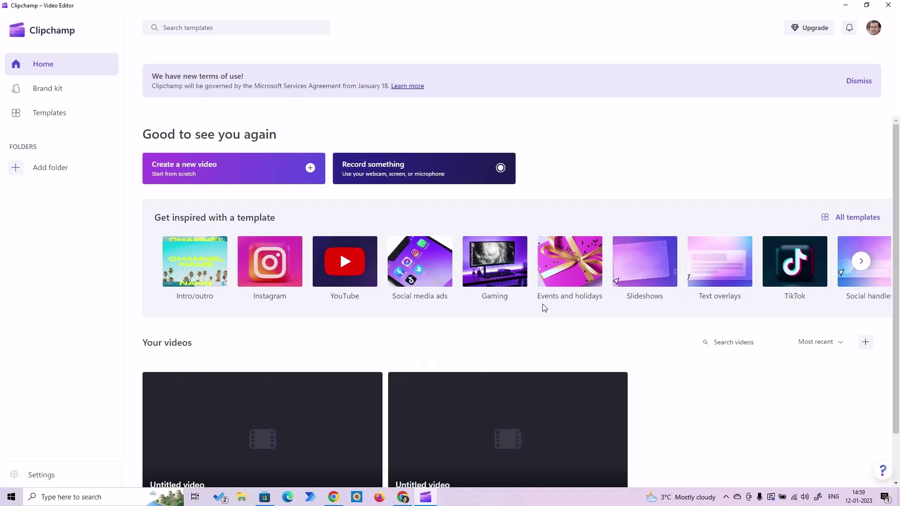
Create a new video from scratch in Clipchamp and open the Text to speech creator
click(245, 171)
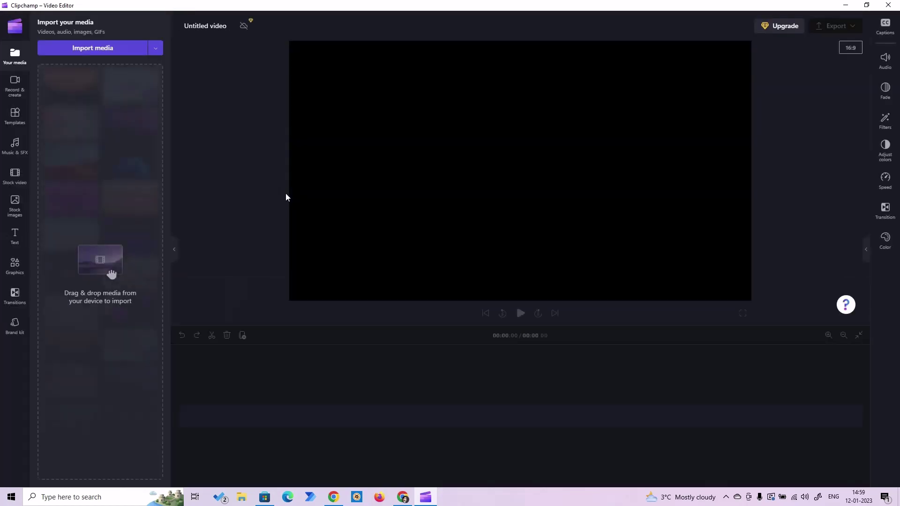
click(15, 90)
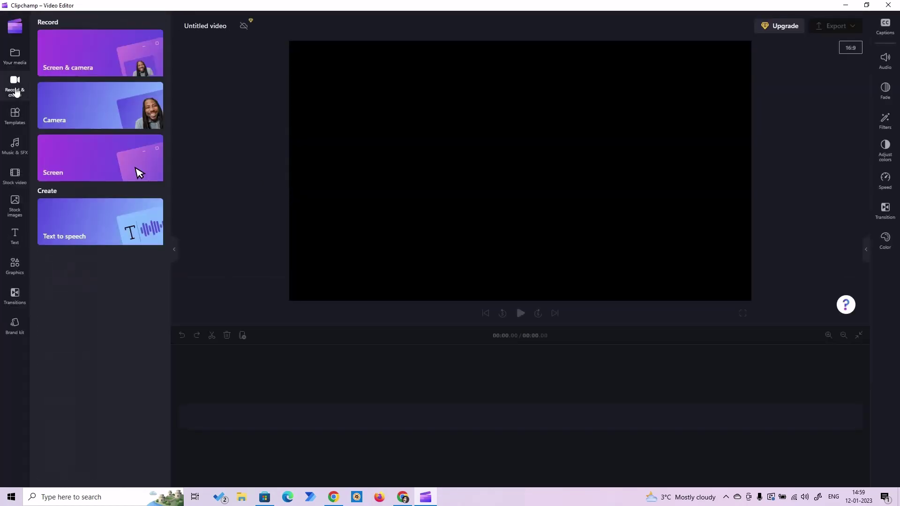
click(107, 224)
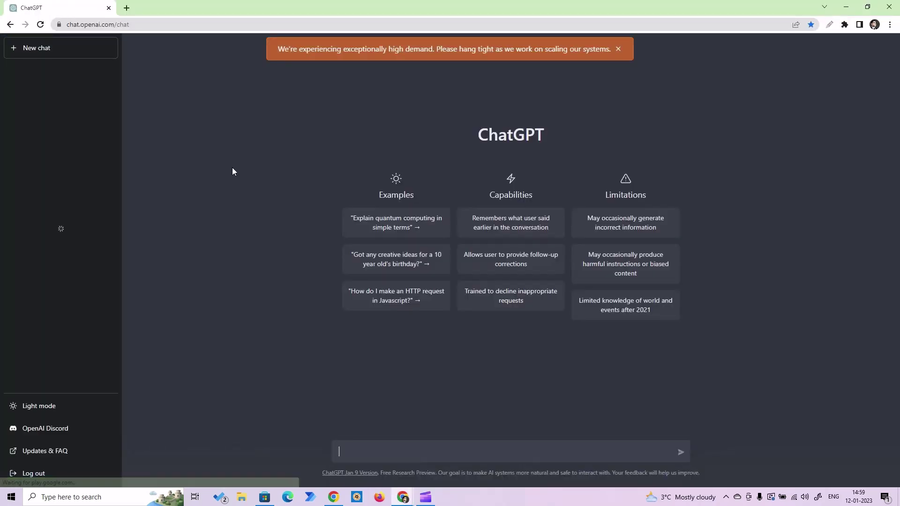
In ChatGPT, dismiss the high-demand notice and submit the prompt "Write 3 lines on text to speech"
click(618, 49)
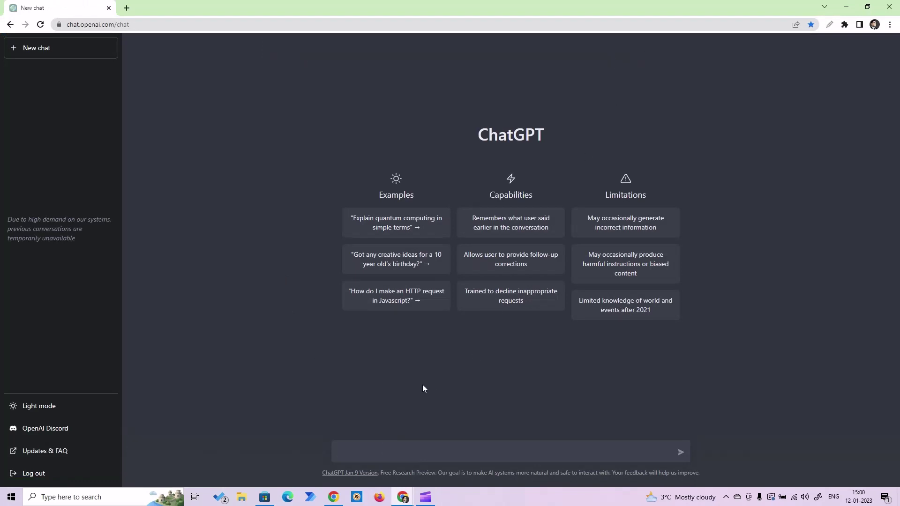
text(Write 3 lines on text to speech)
key(Return)
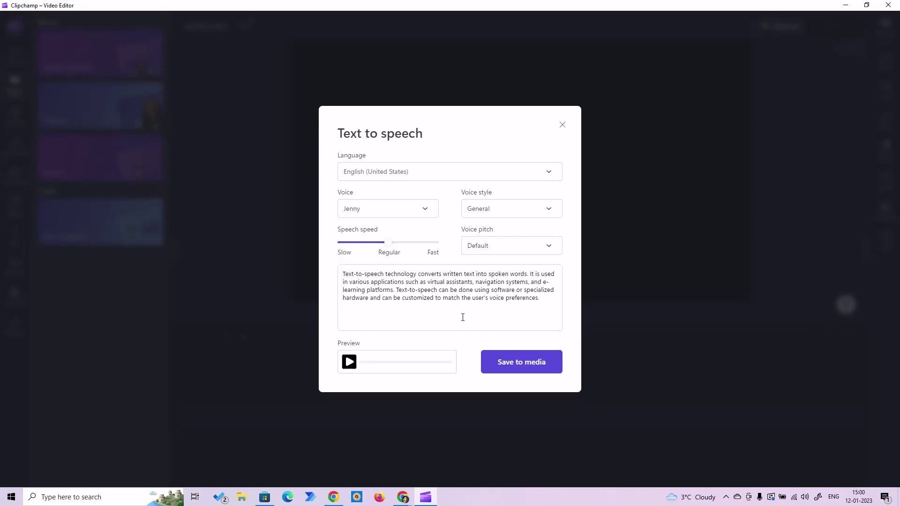
Preview the text-to-speech narration in Clipchamp with the Jenny voice and stop the playback
click(520, 368)
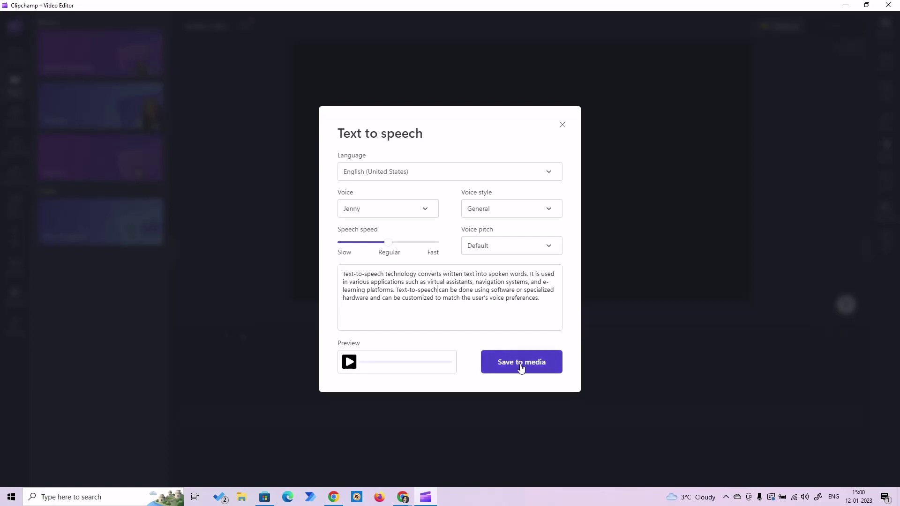
click(349, 363)
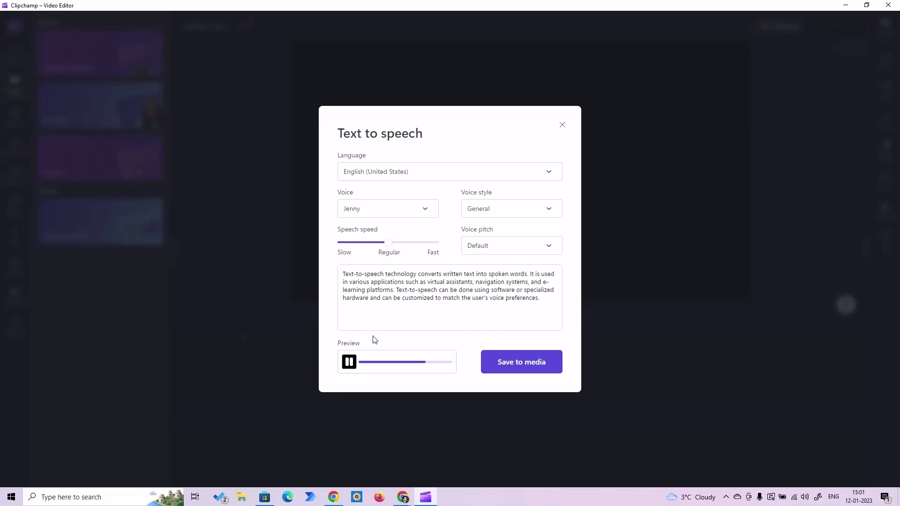
click(348, 365)
Raise the speech speed slightly above Regular and try the Hopeful voice style, previewing the narration with each change
drag(386, 242, 404, 243)
click(349, 363)
click(508, 213)
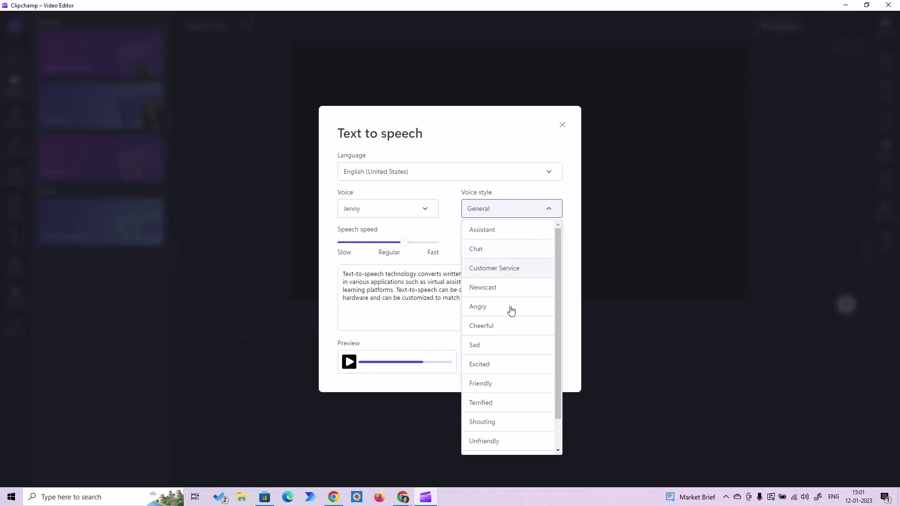
scroll(503, 371, down, 1)
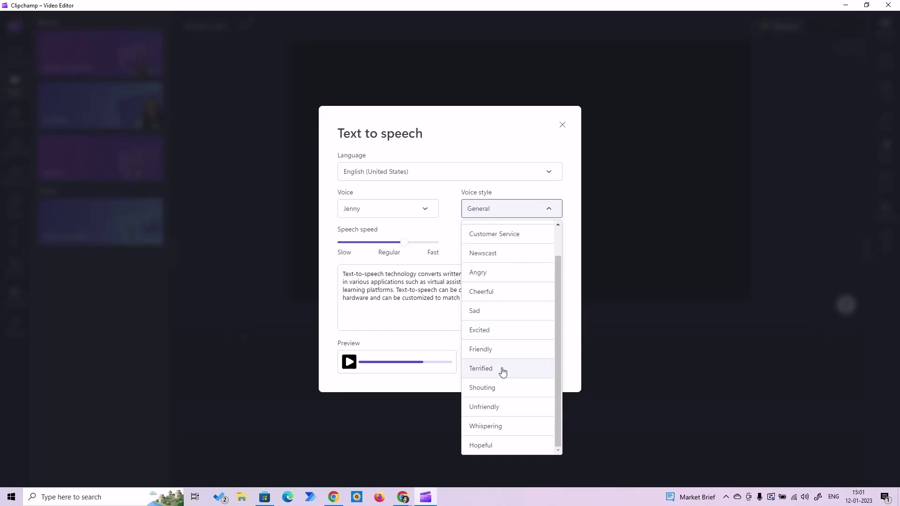
click(494, 446)
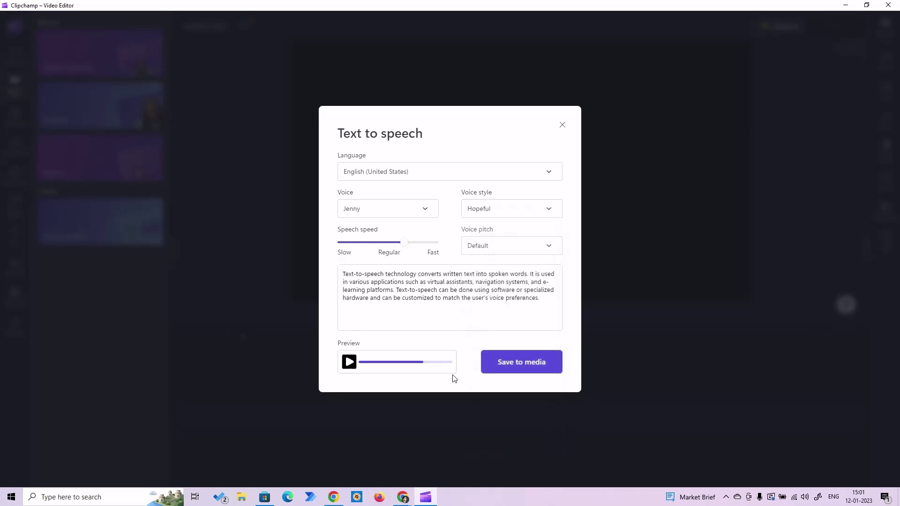
click(350, 364)
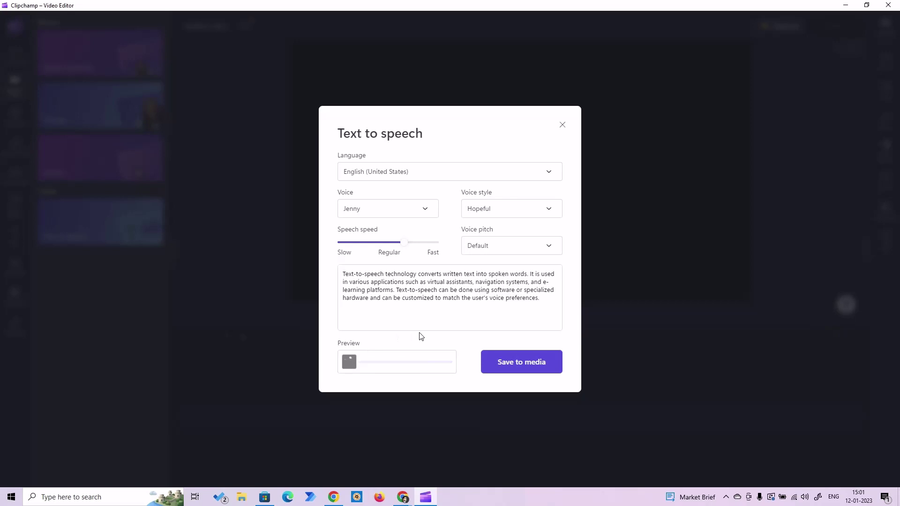
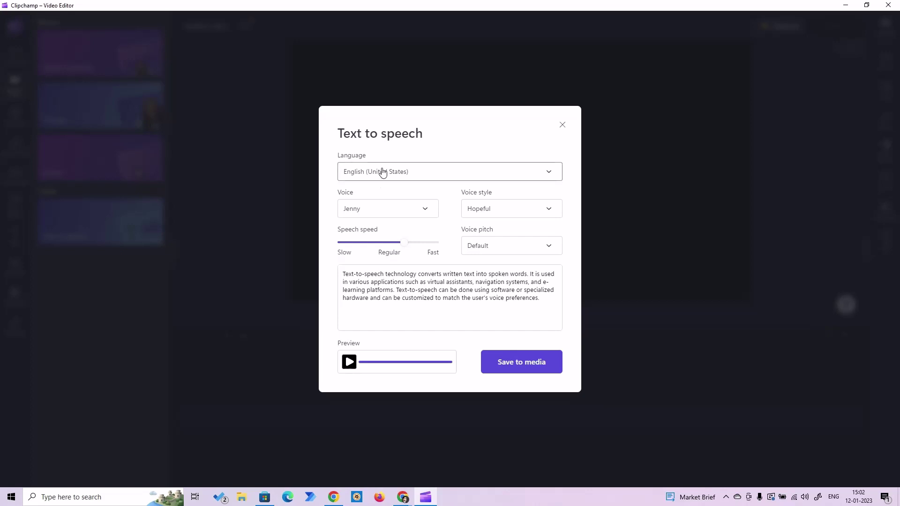
Set the speech language to English (United Kingdom) and the voice to Ethan
click(382, 172)
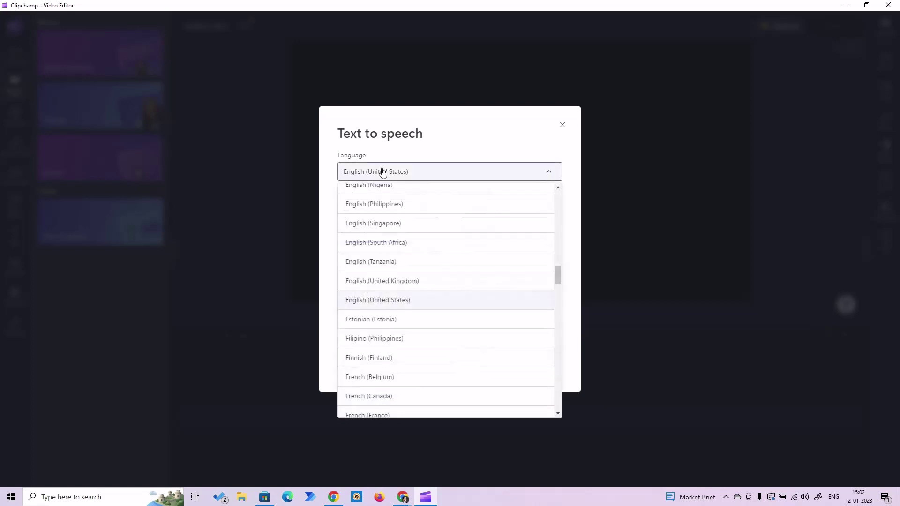
click(404, 283)
click(395, 209)
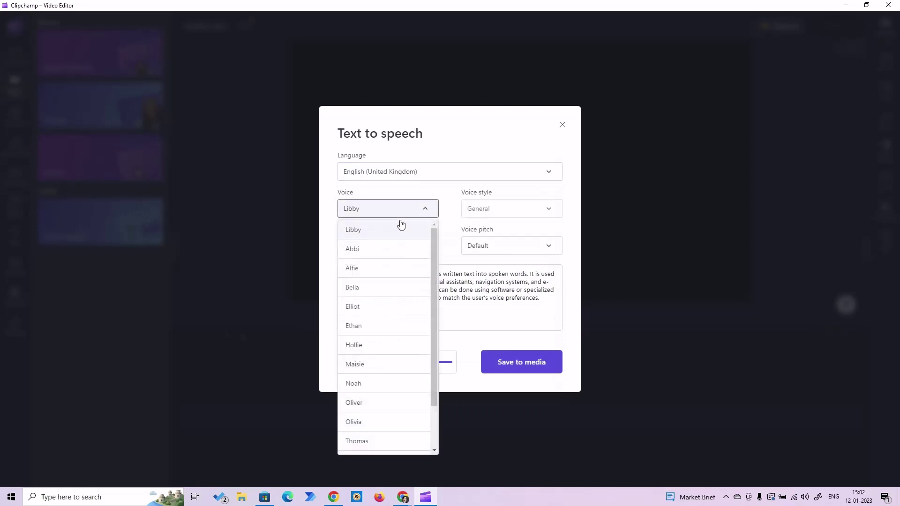
click(402, 238)
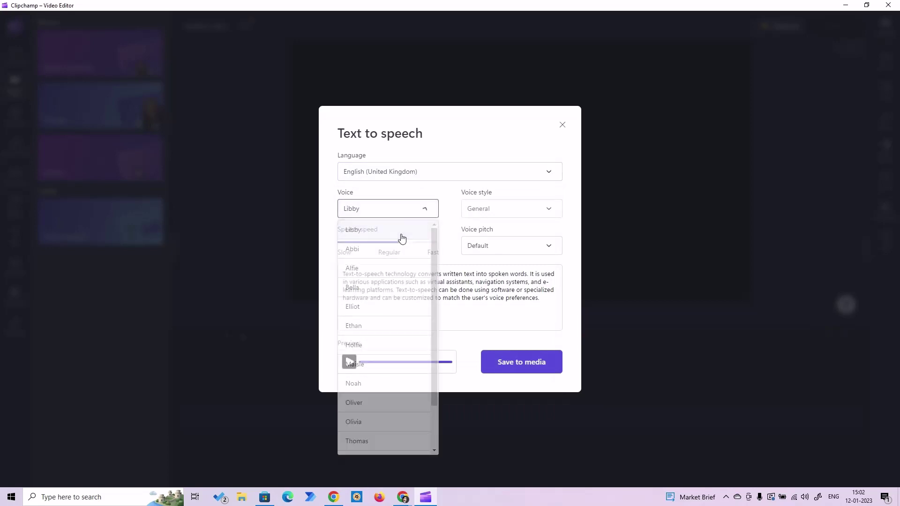
click(407, 212)
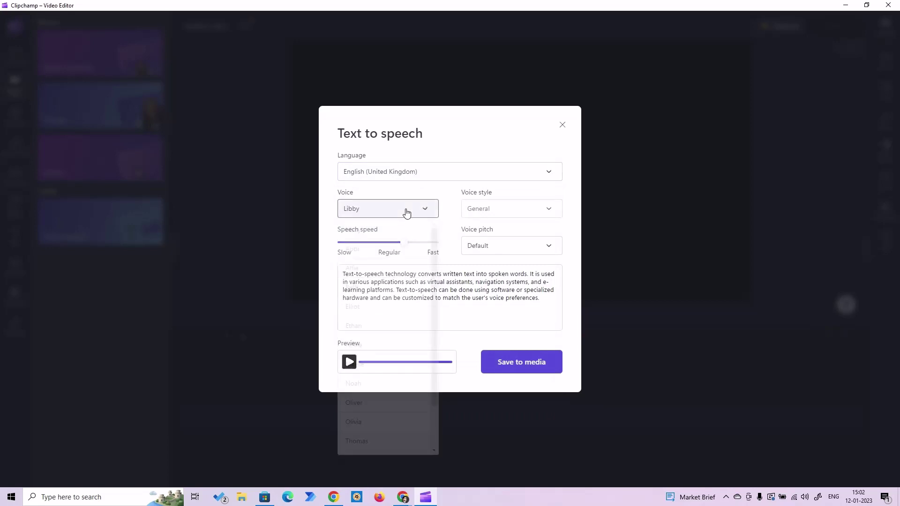
click(381, 328)
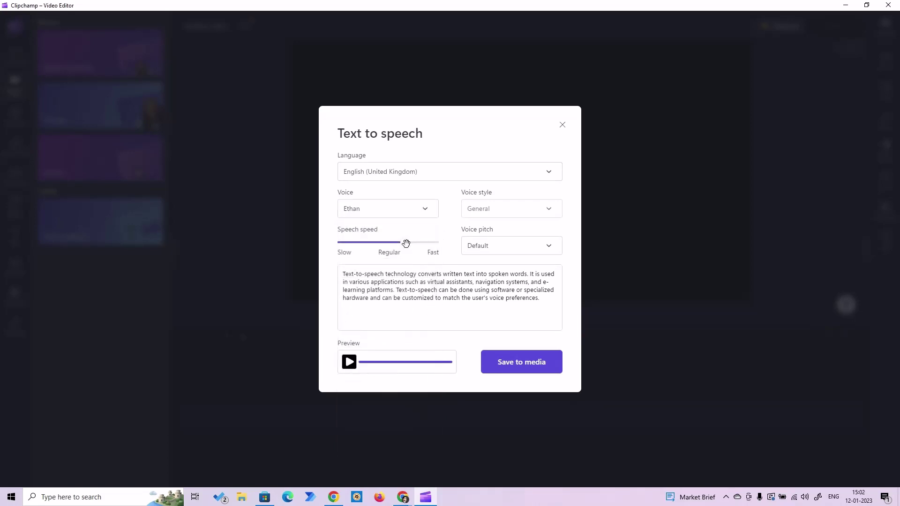
Set the speech speed to Regular and preview the start of the narration in the Ethan voice
drag(404, 243, 389, 245)
click(348, 363)
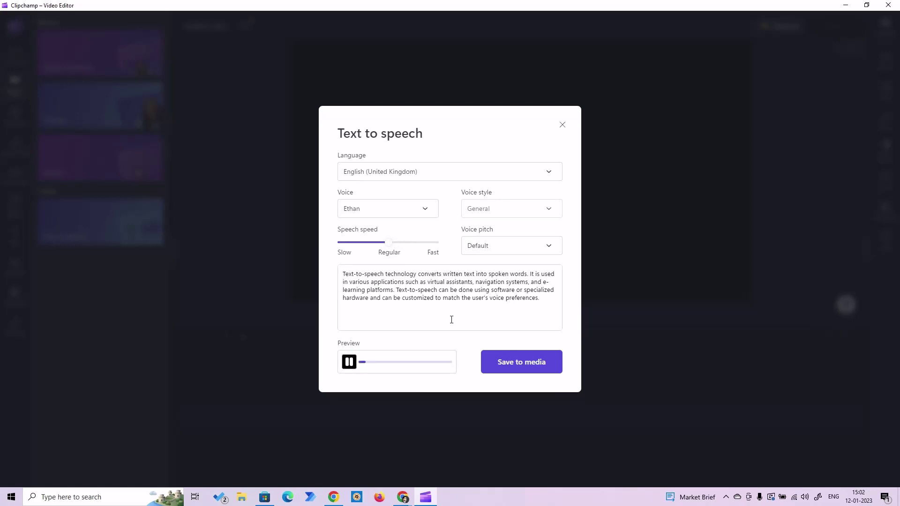
click(347, 365)
Try the Libby voice for the narration and switch back to Ethan
click(400, 211)
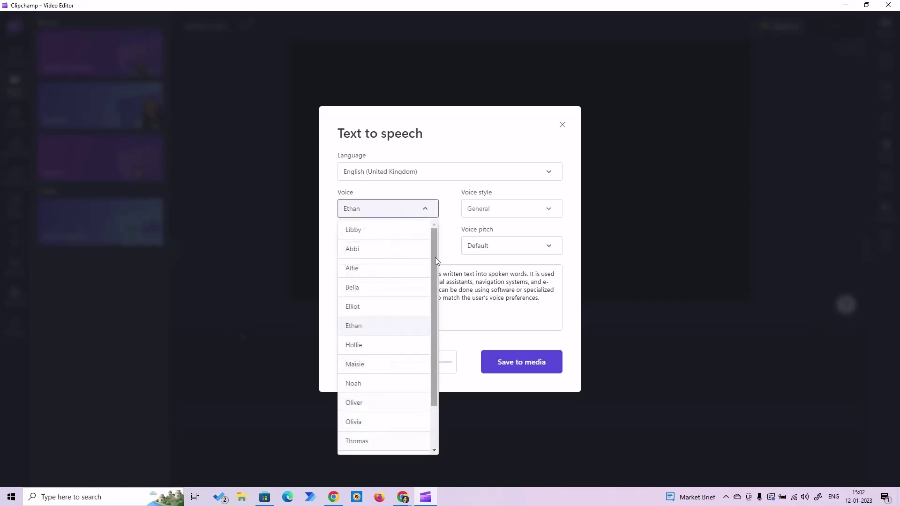
click(395, 230)
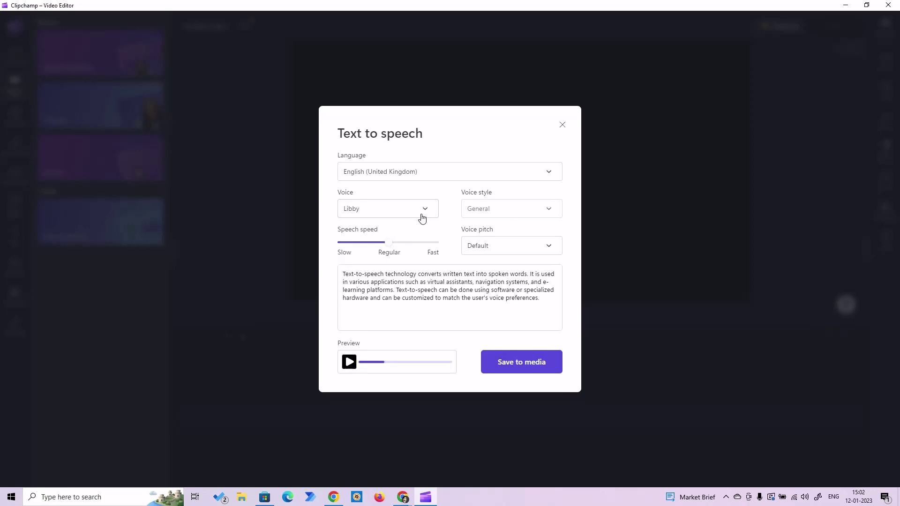
click(398, 210)
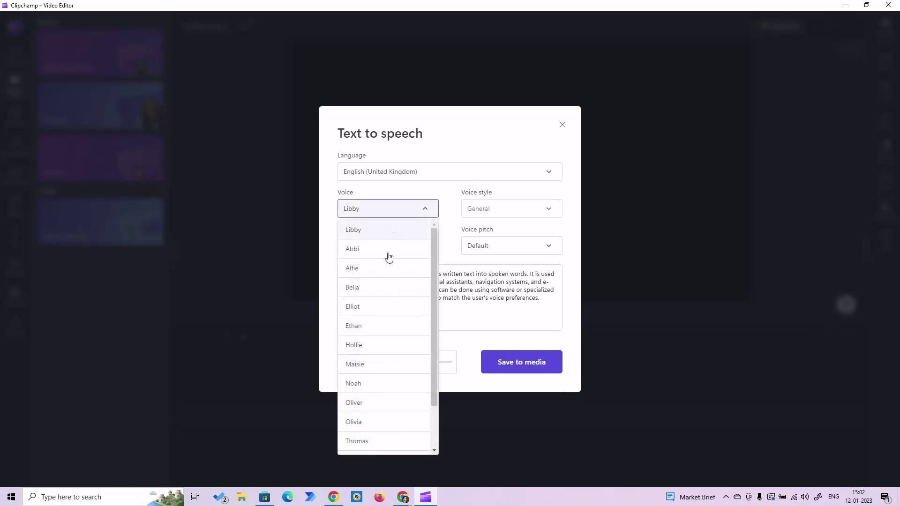
click(376, 327)
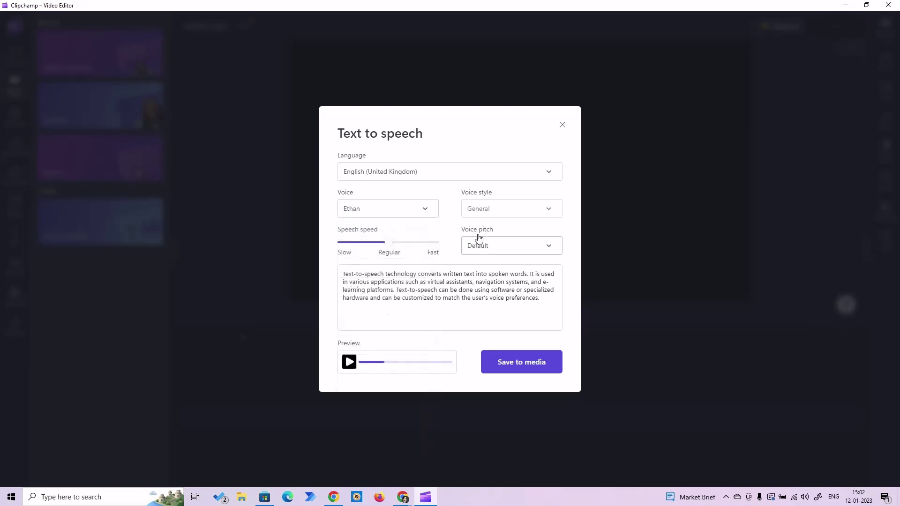
Set the voice to Libby with the speech speed slightly above Regular, and preview the narration
click(399, 212)
click(380, 238)
drag(387, 242, 402, 241)
click(349, 362)
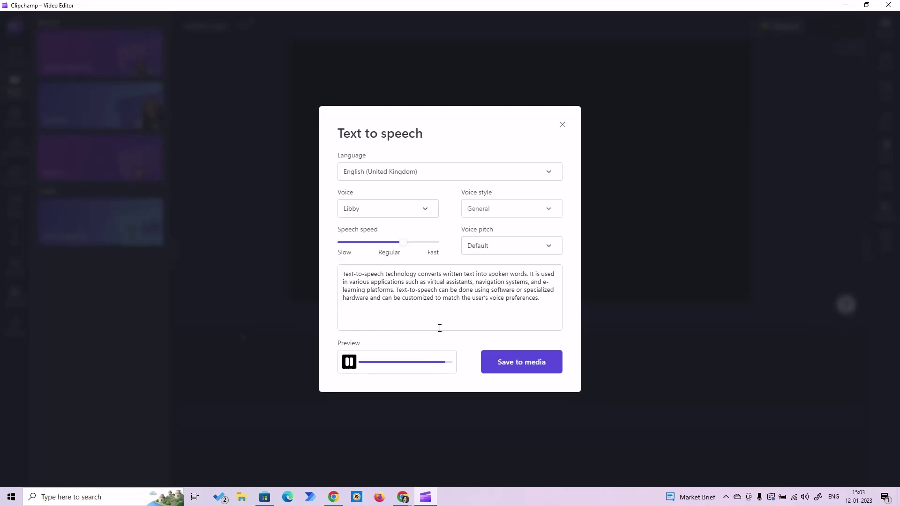
click(348, 365)
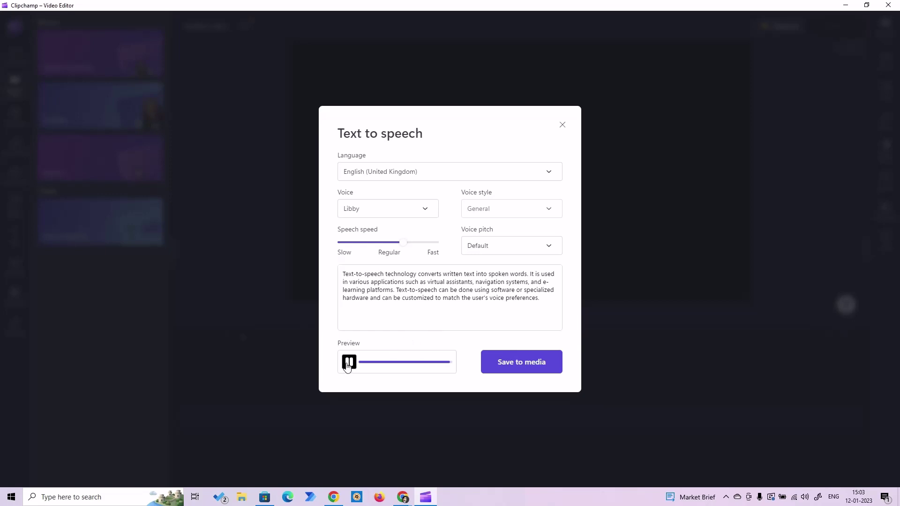
Set the speech language to English (United States) and the voice to Guy
click(401, 178)
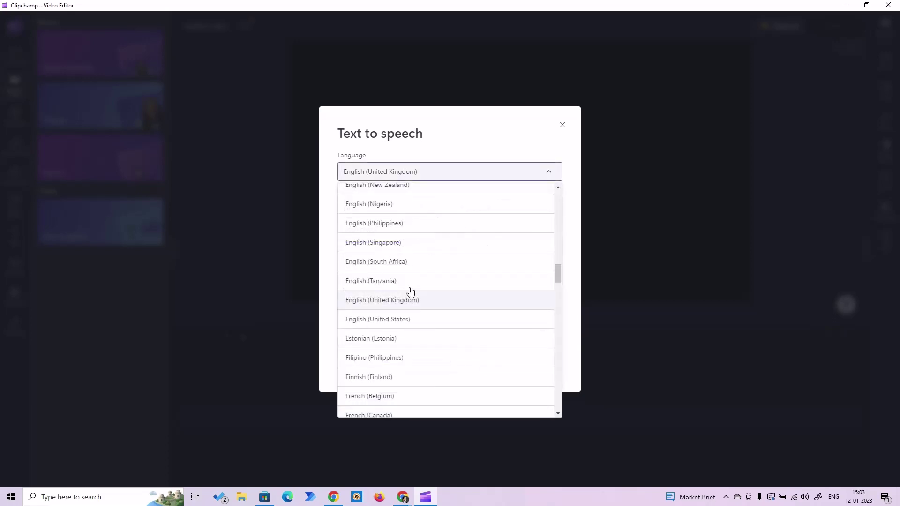
click(402, 322)
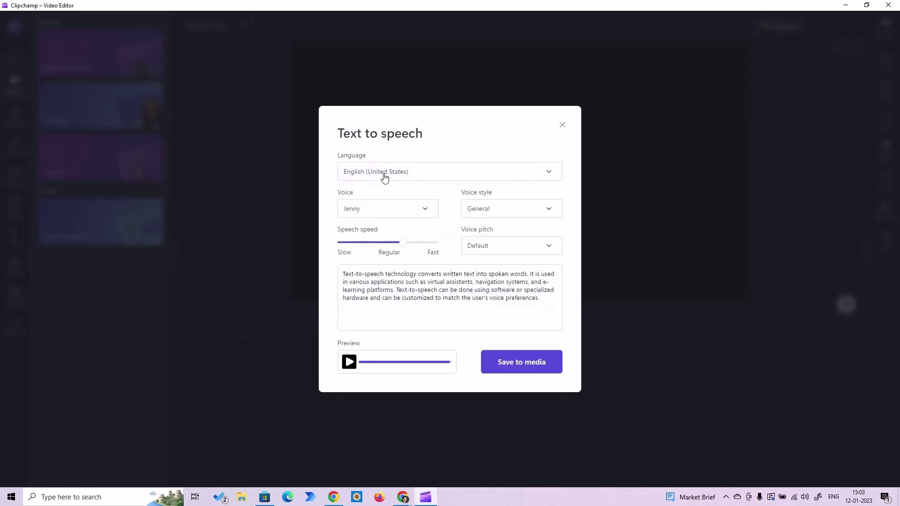
click(389, 209)
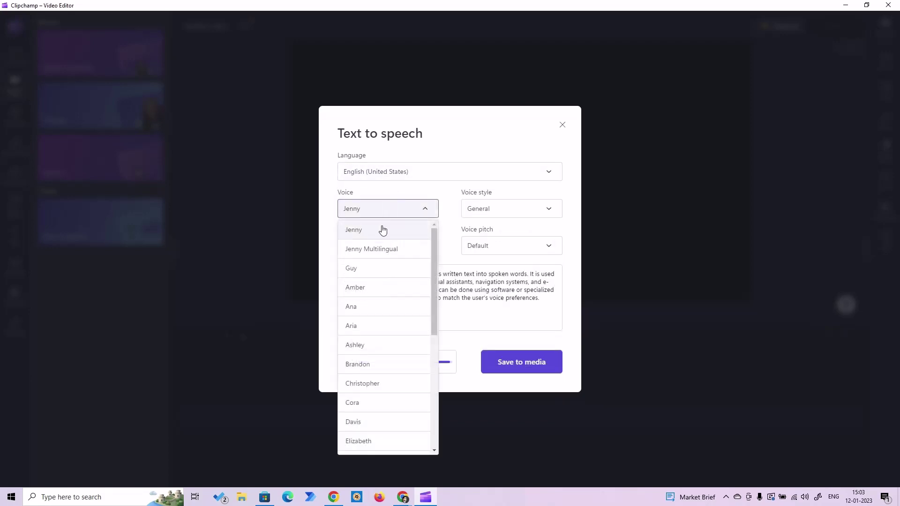
click(380, 270)
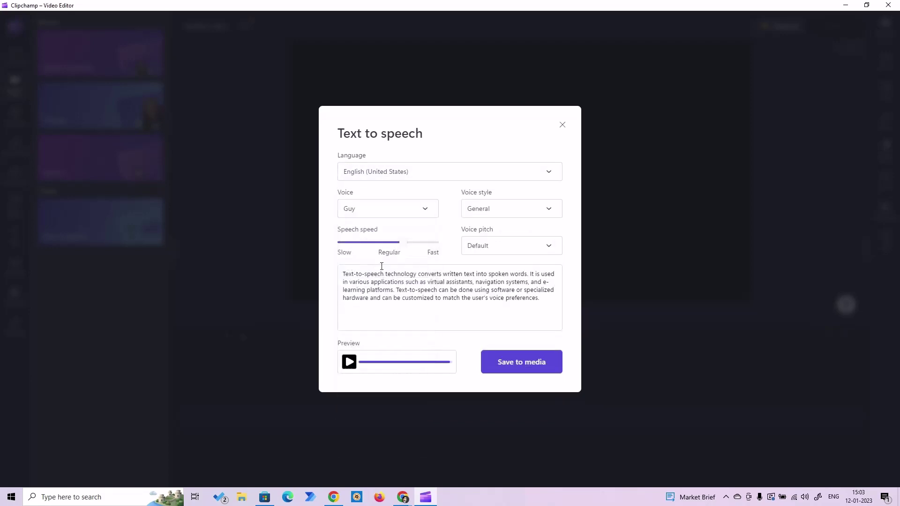
Set the voice style to Hopeful with the speech speed slightly above Regular, and preview the narration in the Guy voice
drag(389, 242, 404, 242)
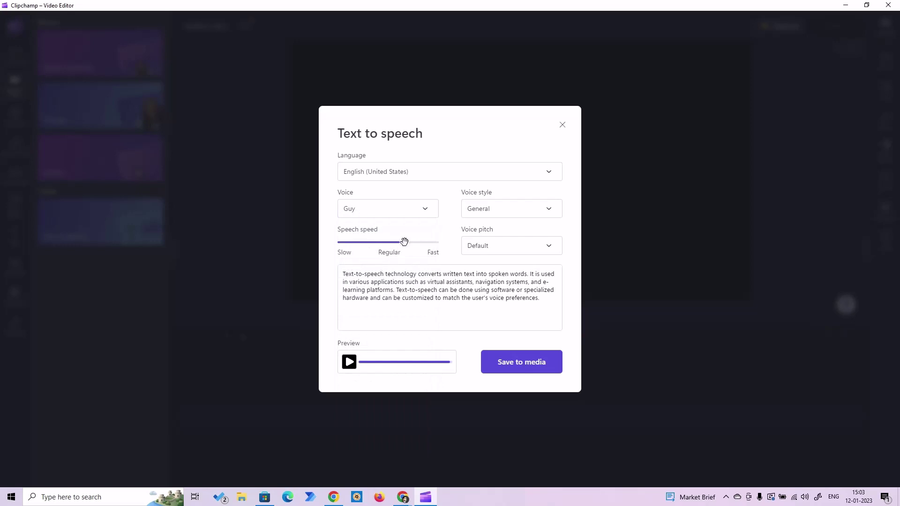
click(497, 212)
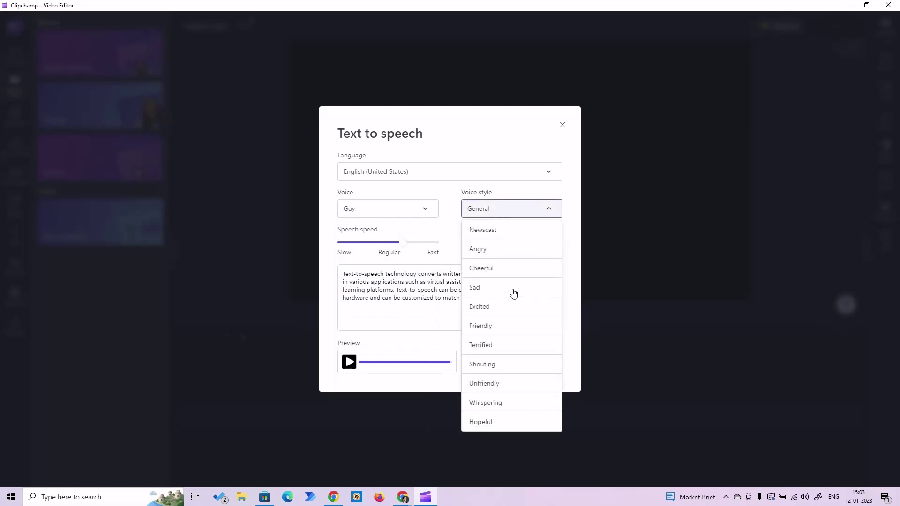
click(490, 425)
click(349, 362)
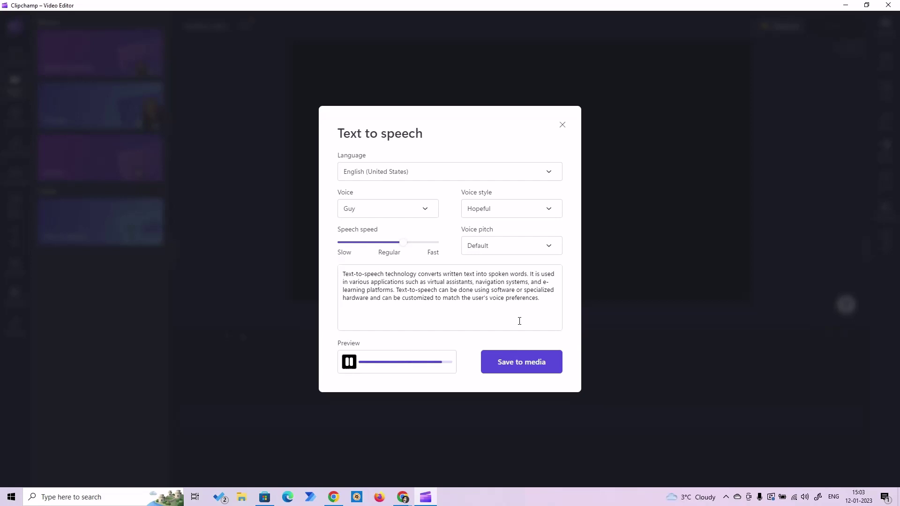
Try the Newscast voice style for the narration in the Guy voice
click(535, 210)
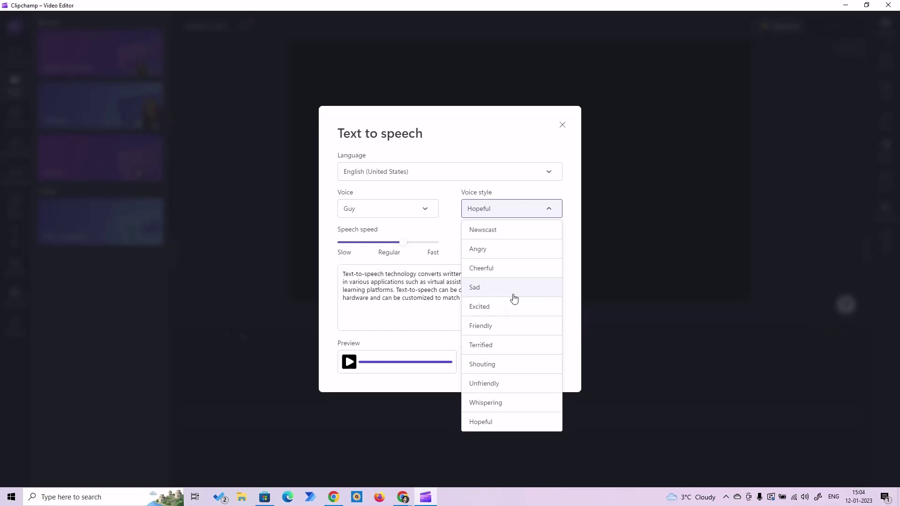
click(492, 227)
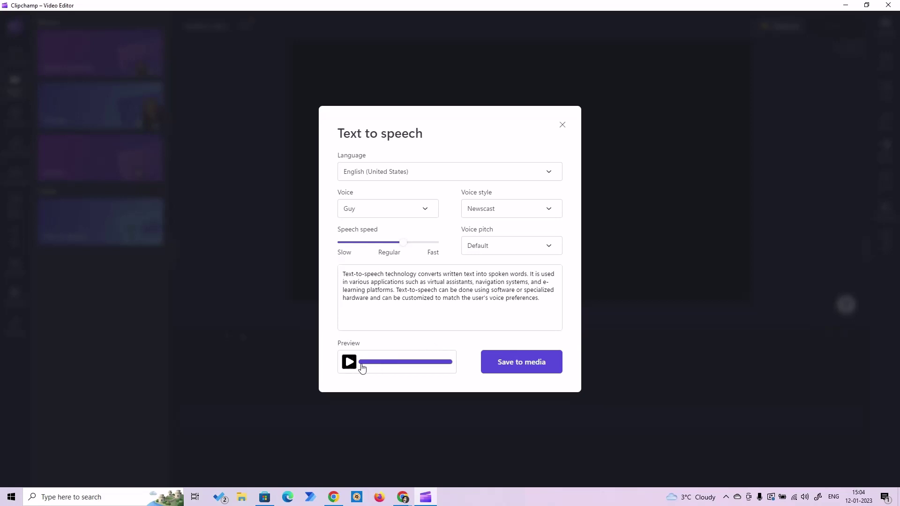
click(393, 174)
click(393, 173)
Set the voice to Jenny with the Hopeful voice style, and preview the narration
click(389, 208)
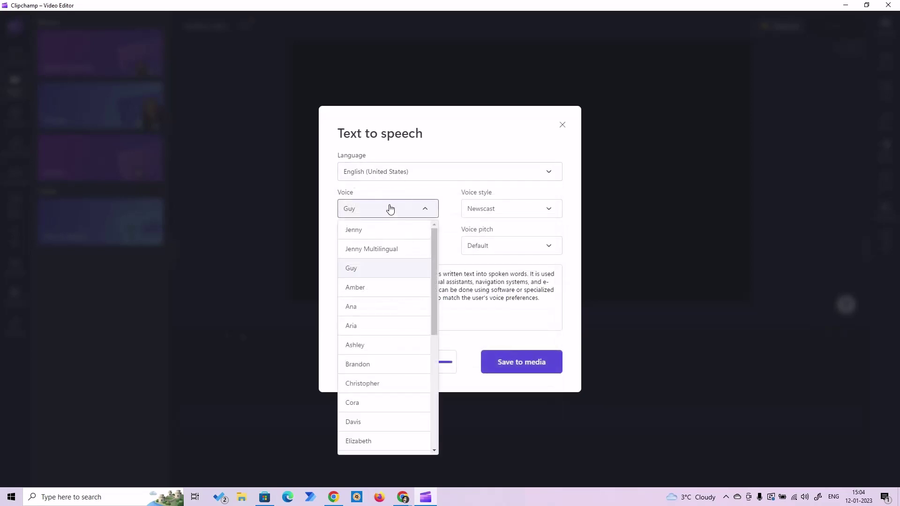
click(389, 230)
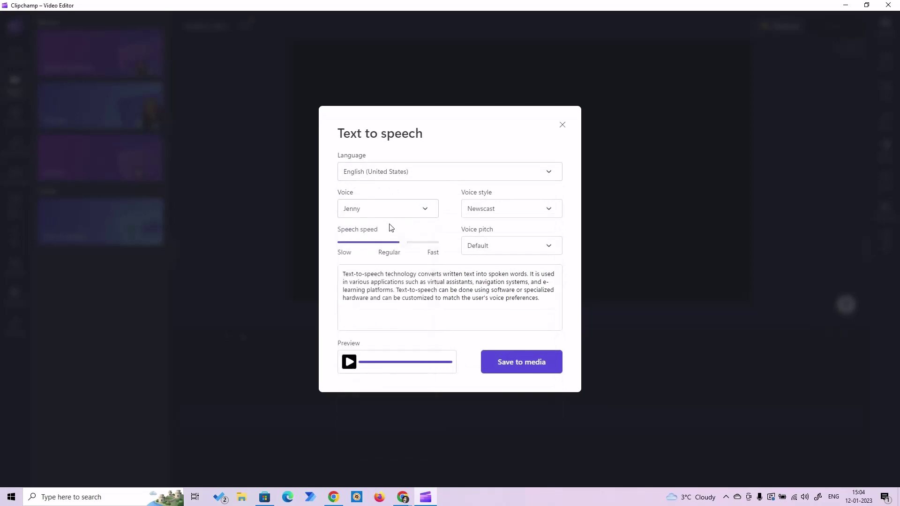
click(498, 210)
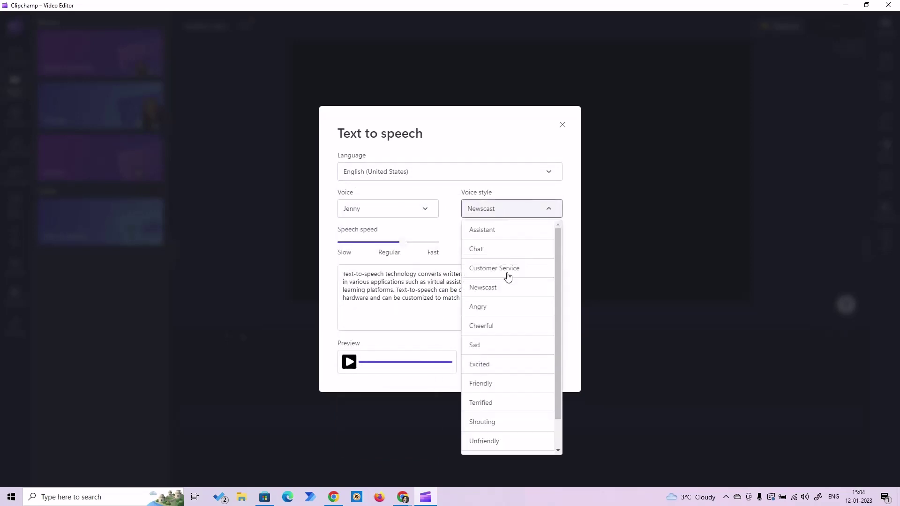
scroll(513, 295, down, 2)
click(506, 451)
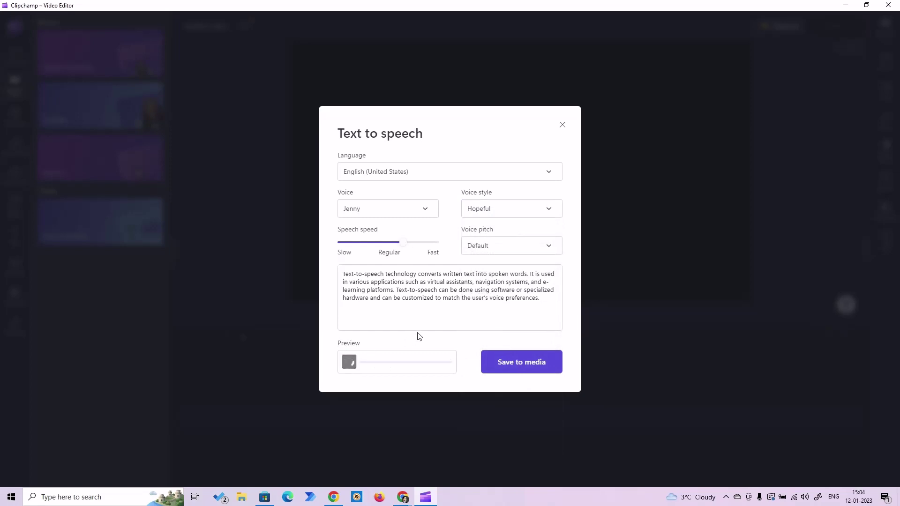
click(349, 362)
Save the text-to-speech narration to the project's media and add it to the timeline
click(530, 365)
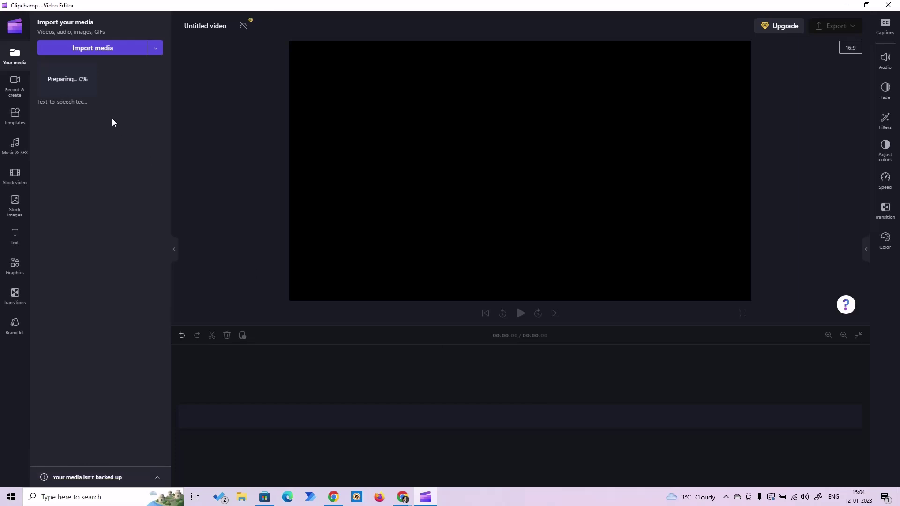
mouse_move(91, 91)
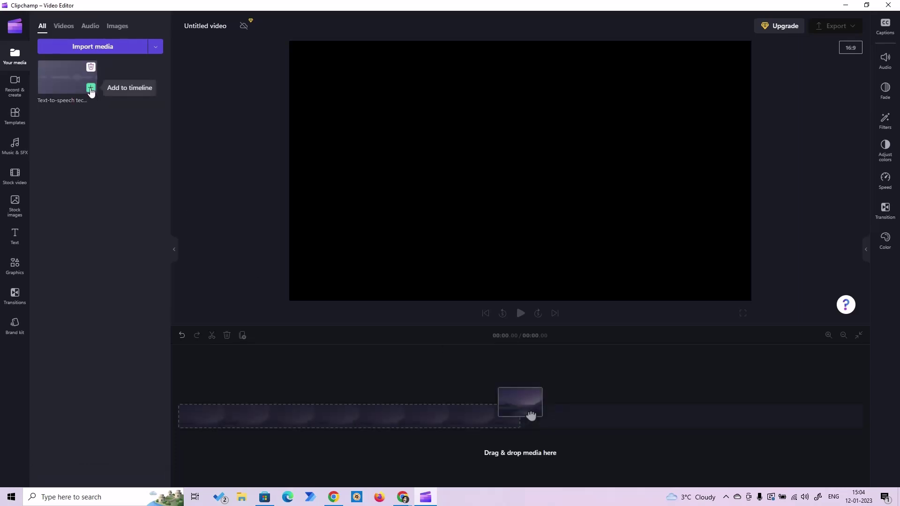
click(91, 88)
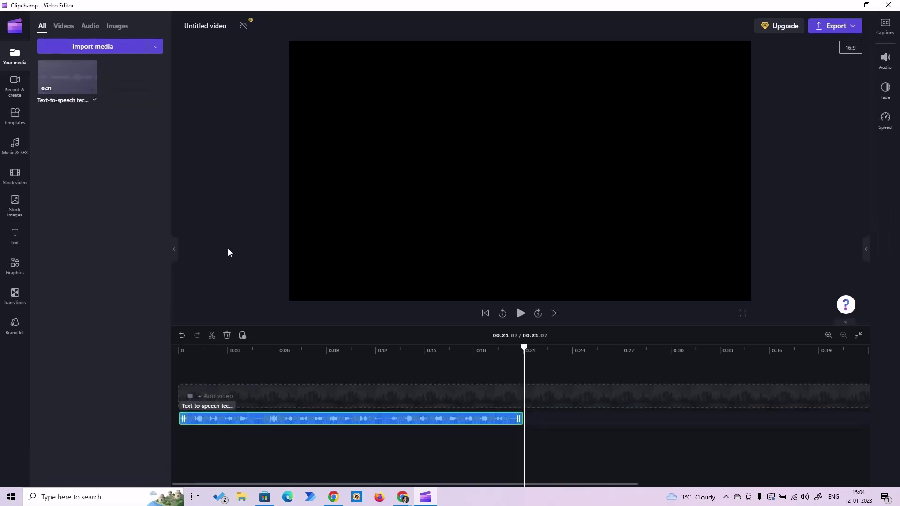
Play the narration from the start of the timeline for a few seconds to check it
drag(523, 345, 161, 342)
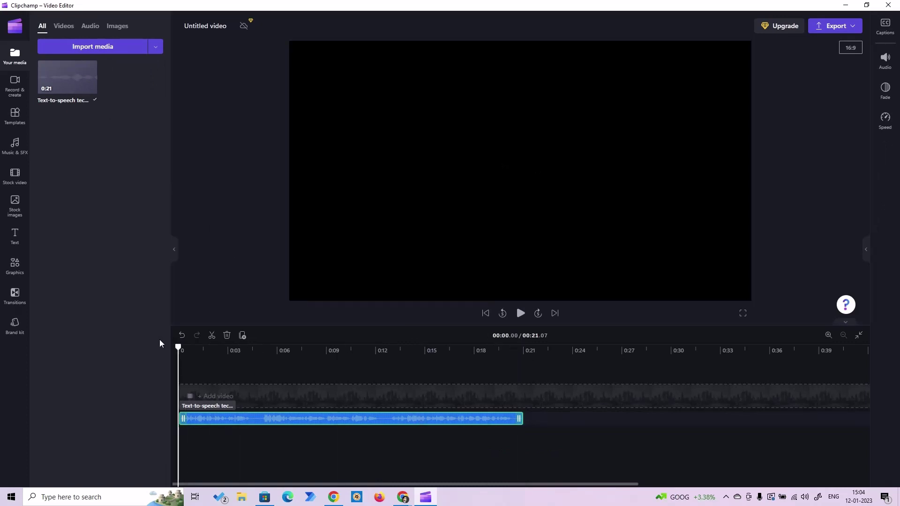
click(520, 313)
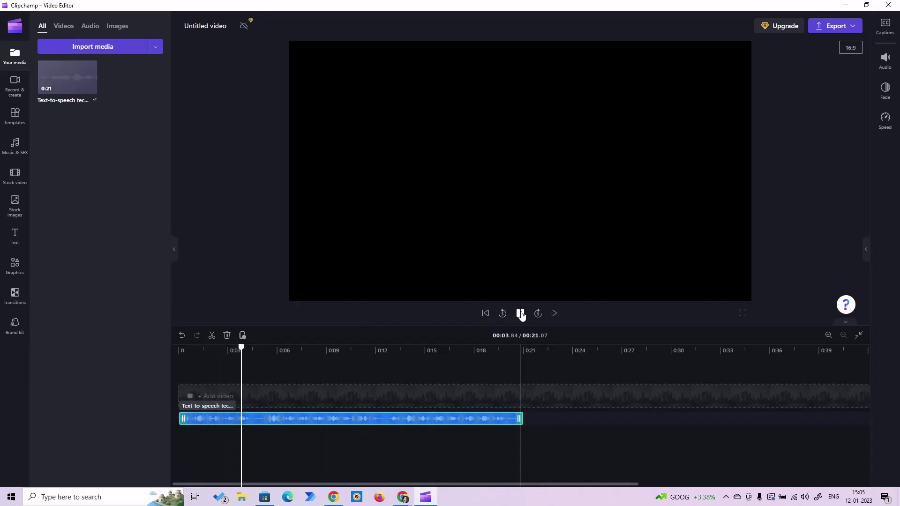
click(521, 314)
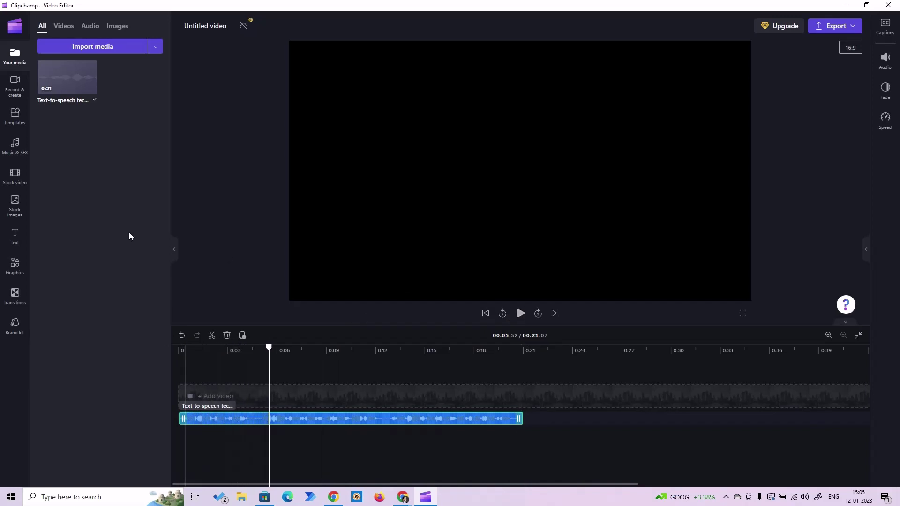
Add the free stock image of a teacher standing by a green blackboard to the timeline
click(14, 205)
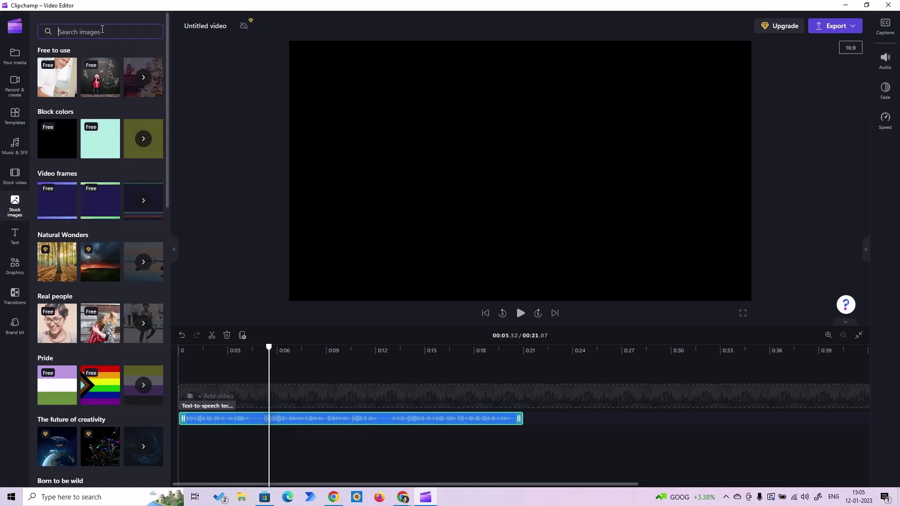
click(143, 78)
scroll(94, 194, down, 1)
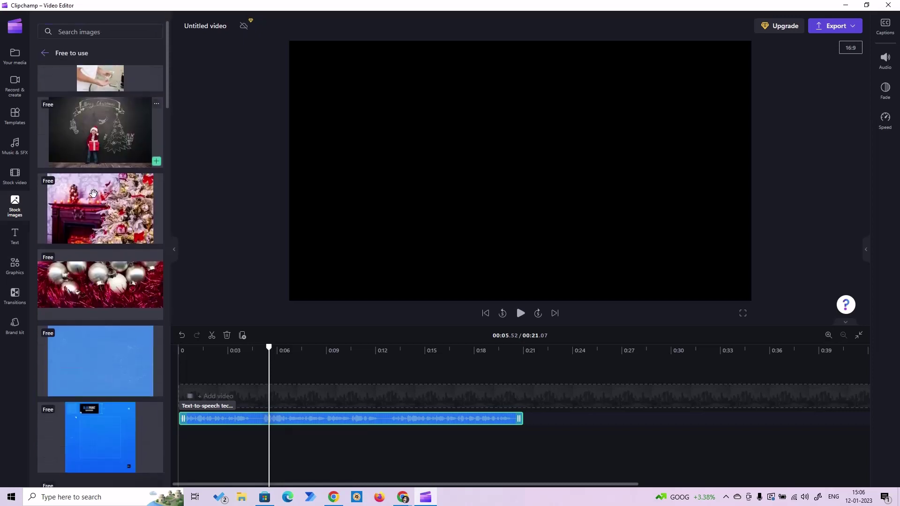
scroll(93, 193, down, 10)
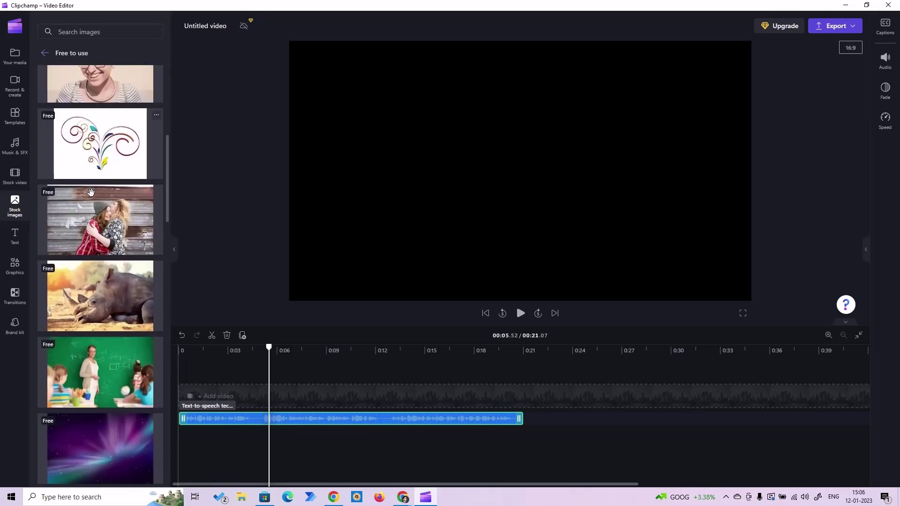
mouse_move(91, 192)
mouse_move(157, 407)
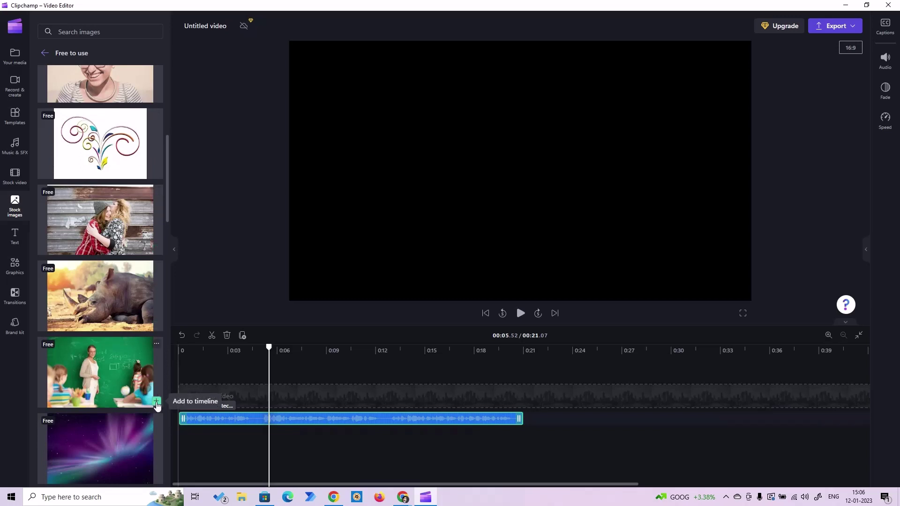
click(157, 403)
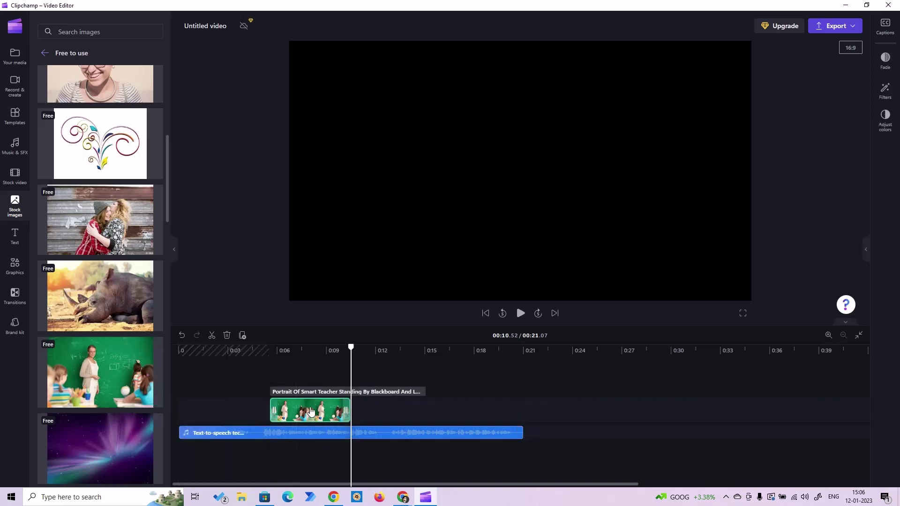
Stretch the teacher image clip from the timeline's start to the narration's end, and enlarge the picture to fill the video frame
drag(310, 413, 204, 406)
drag(260, 410, 523, 409)
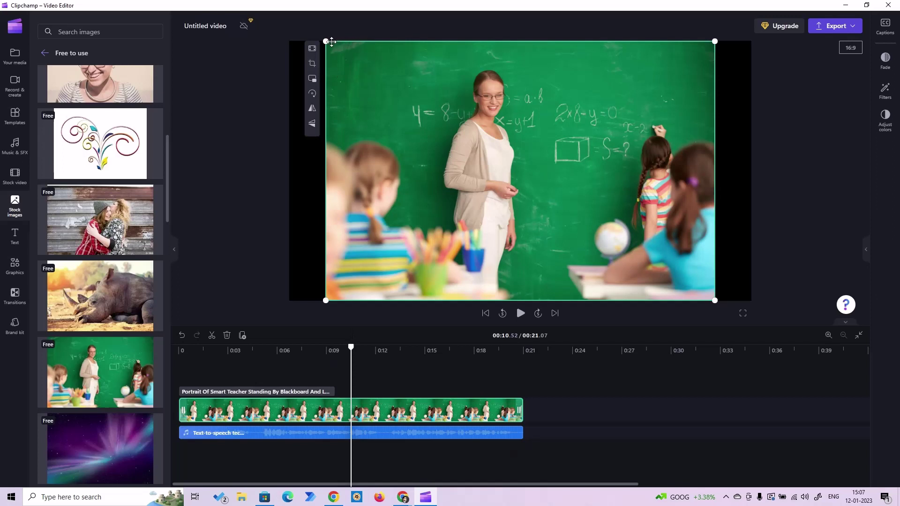
drag(332, 42, 289, 36)
drag(716, 300, 758, 319)
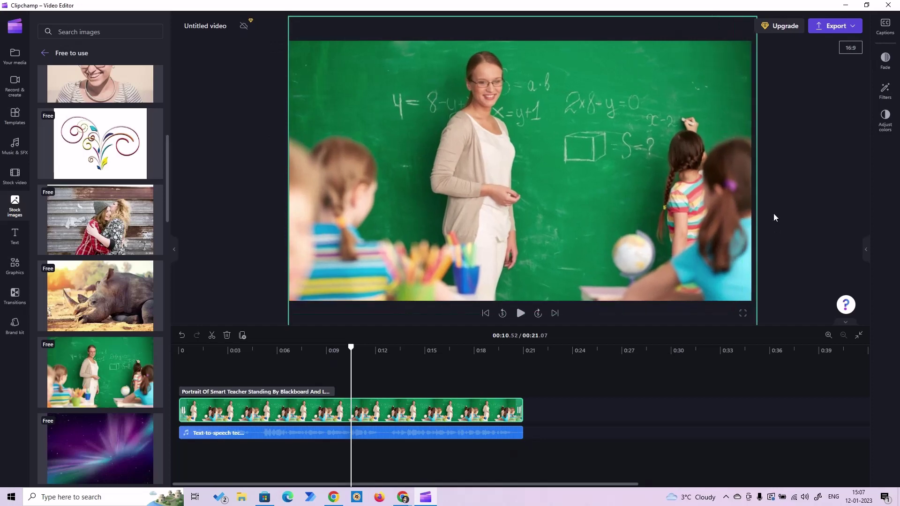
Play the video from the start to check the teacher image together with the narration
click(327, 368)
drag(352, 346, 174, 348)
click(520, 313)
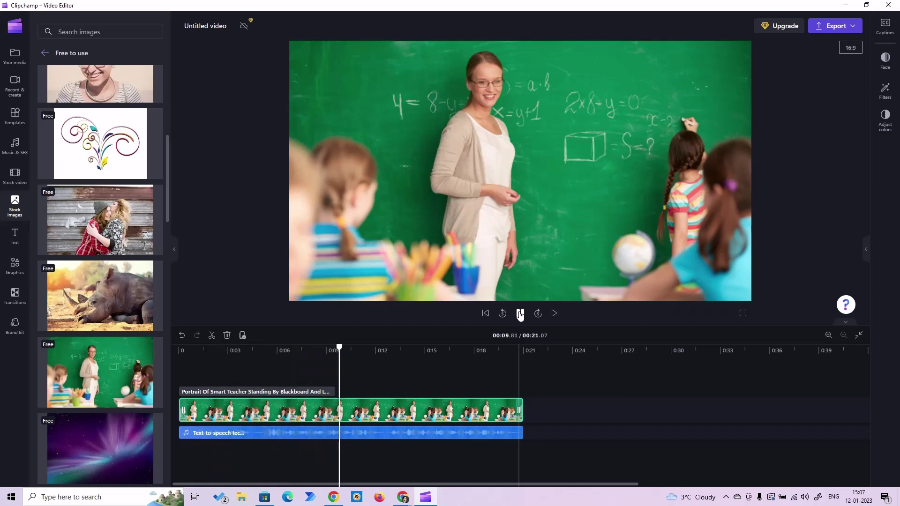
click(520, 313)
click(520, 313)
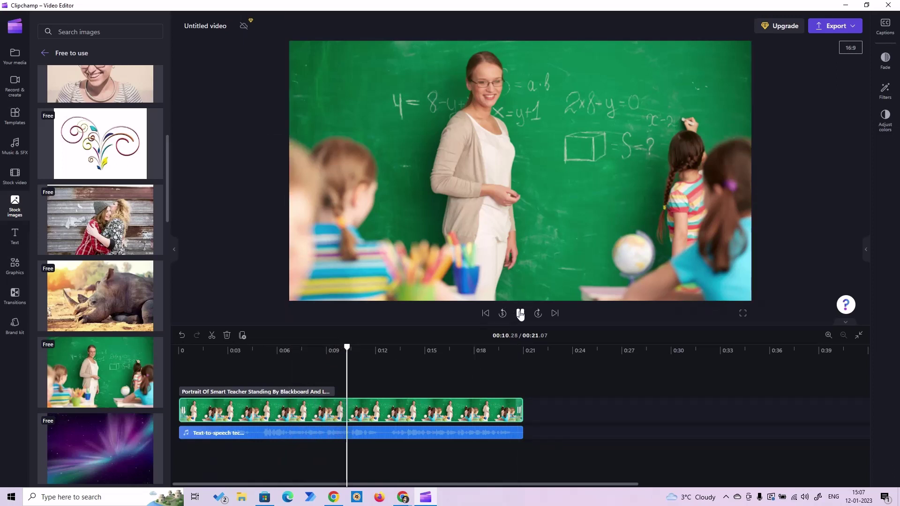
click(521, 313)
Turn on auto-captions in English (United States) and move the caption up to the middle of the video frame
click(886, 26)
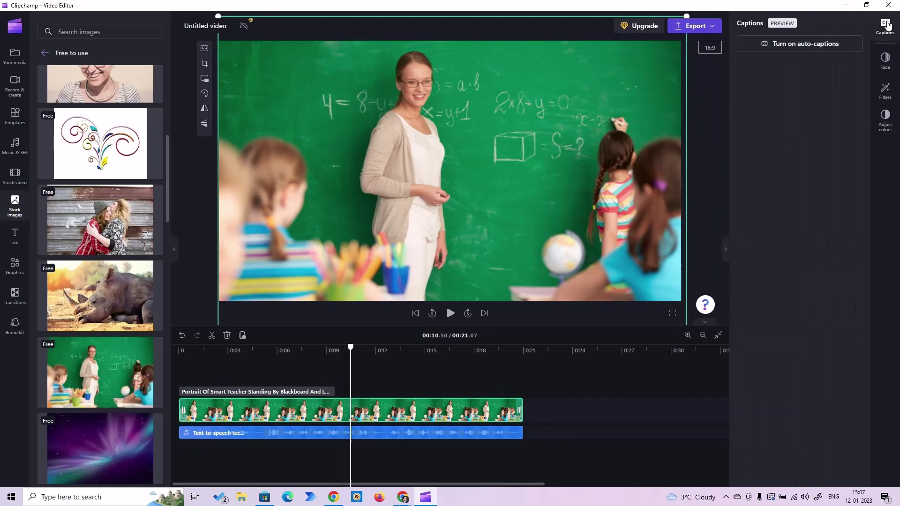
click(804, 44)
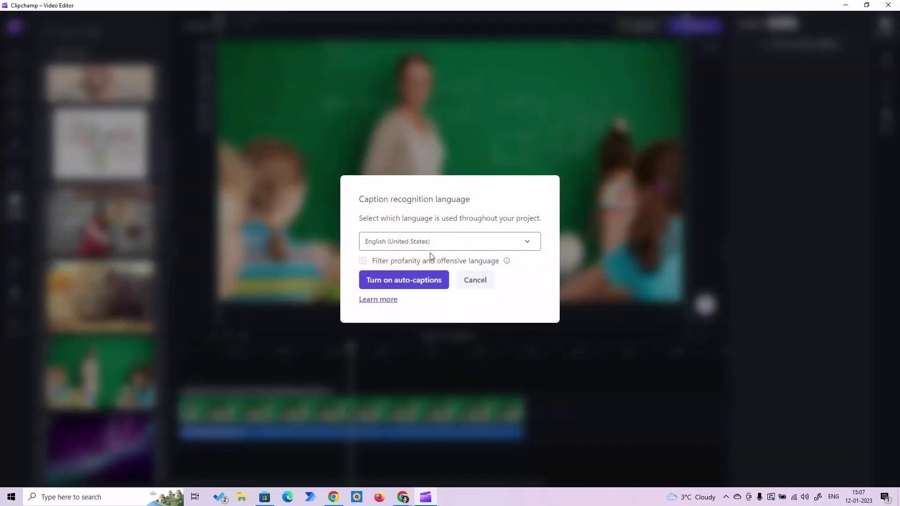
click(399, 281)
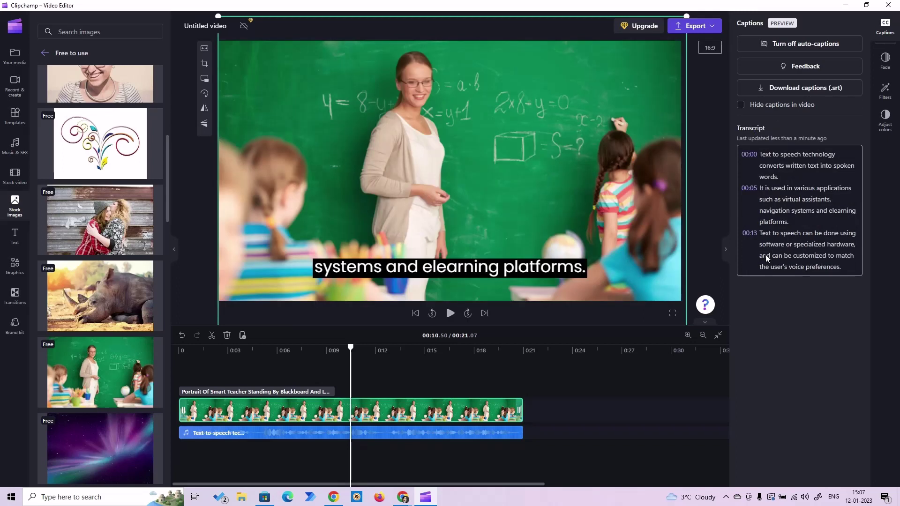
click(455, 265)
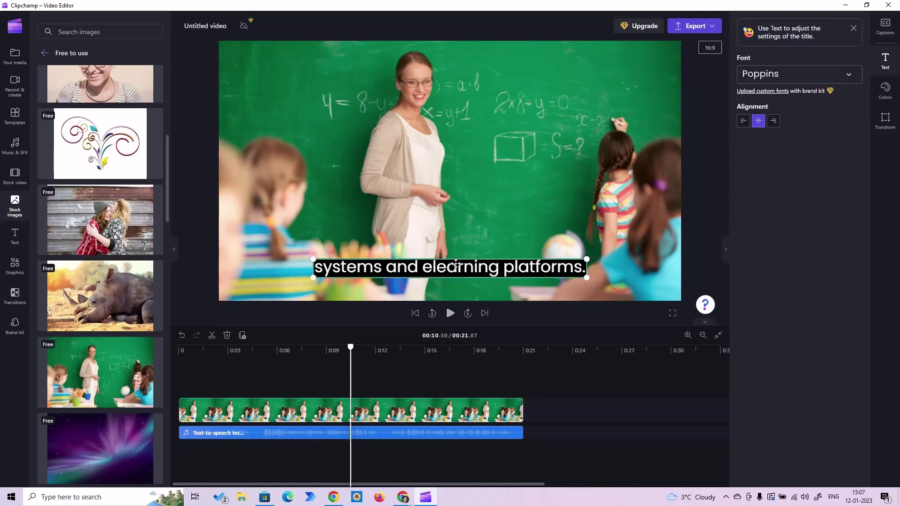
drag(456, 265, 459, 169)
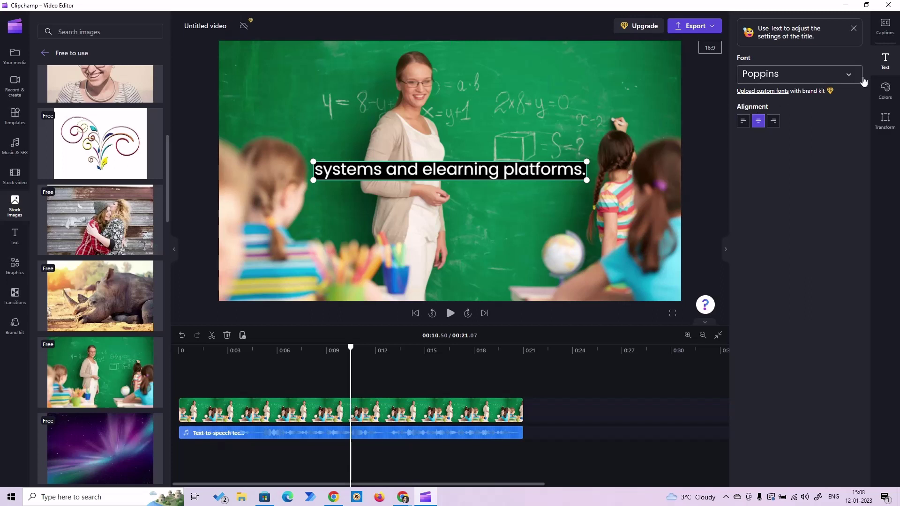
Set the caption's primary color to orange FF6E00 using the custom color picker
click(885, 90)
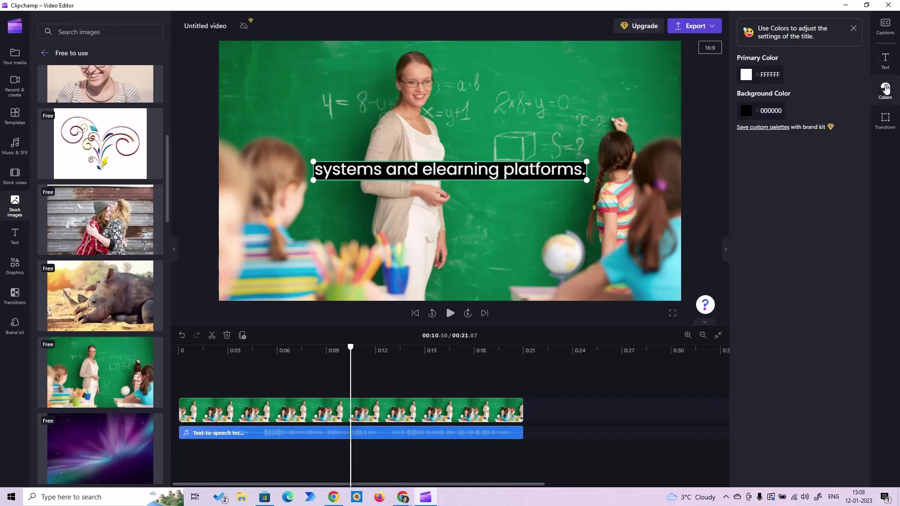
click(745, 112)
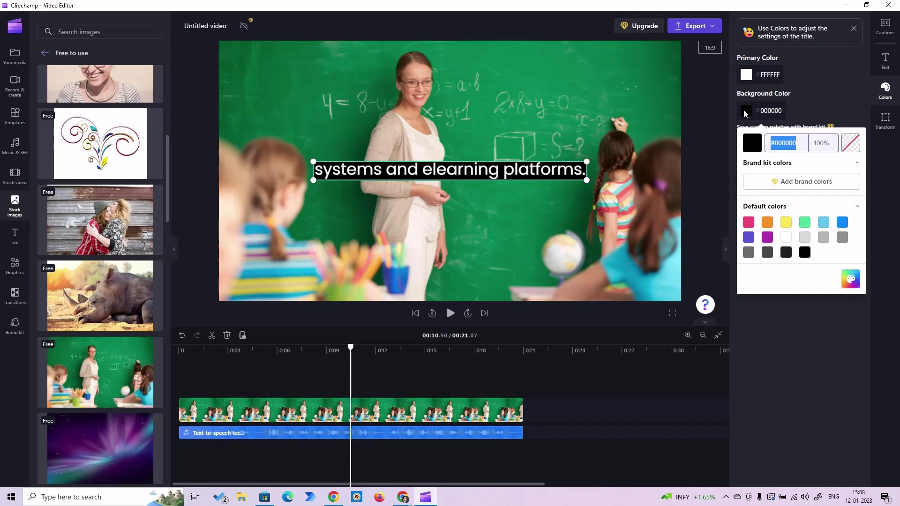
click(746, 112)
click(747, 74)
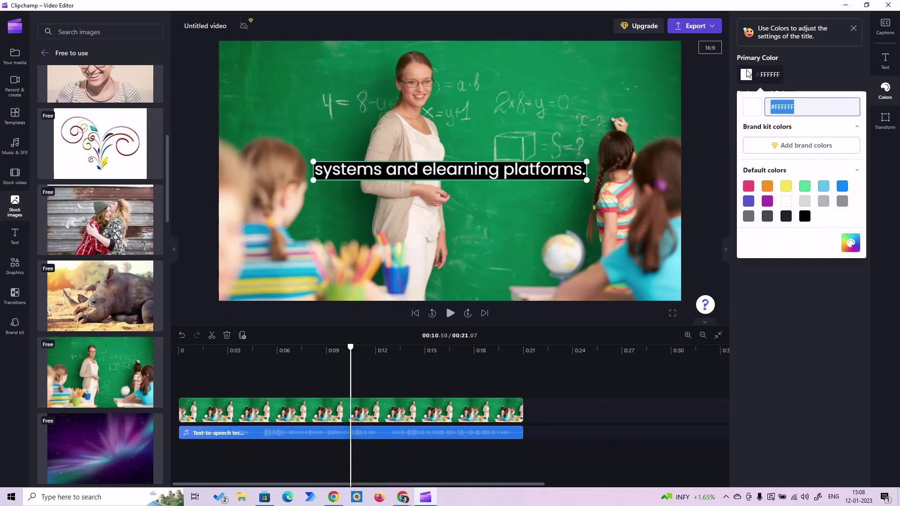
click(851, 243)
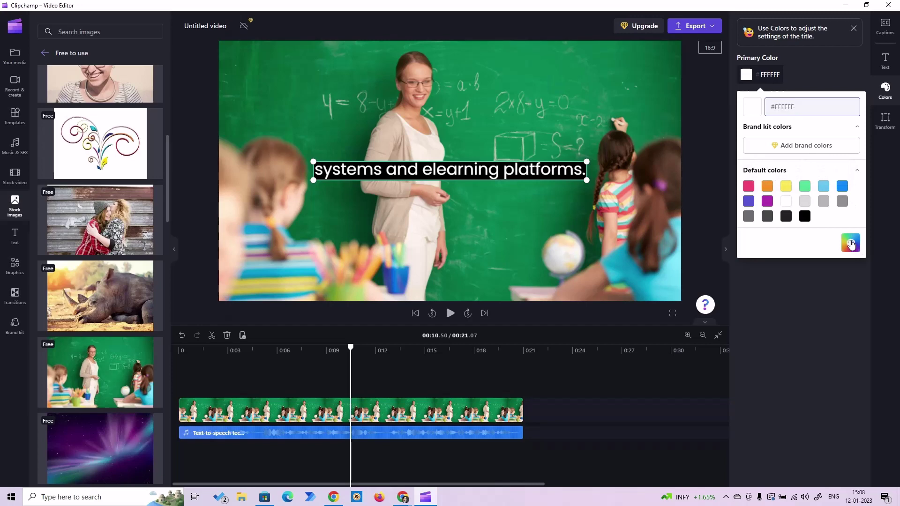
click(766, 188)
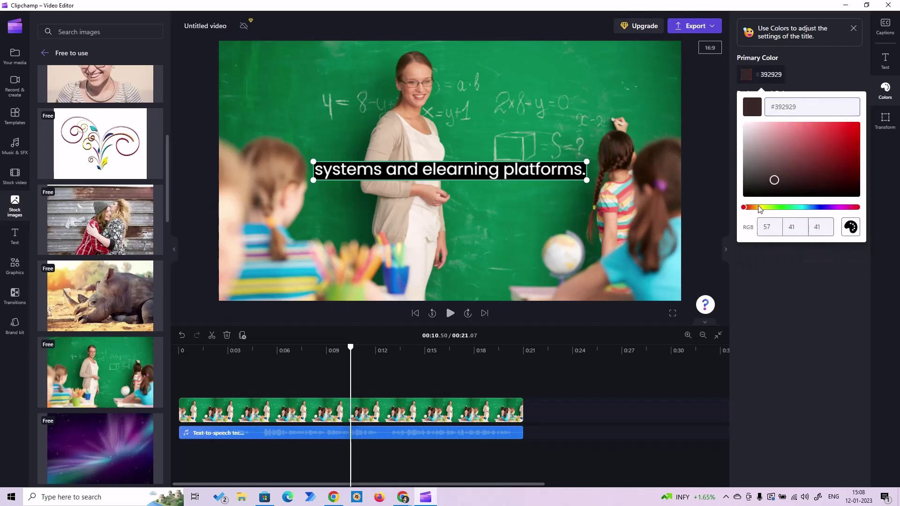
click(752, 206)
drag(796, 171, 858, 121)
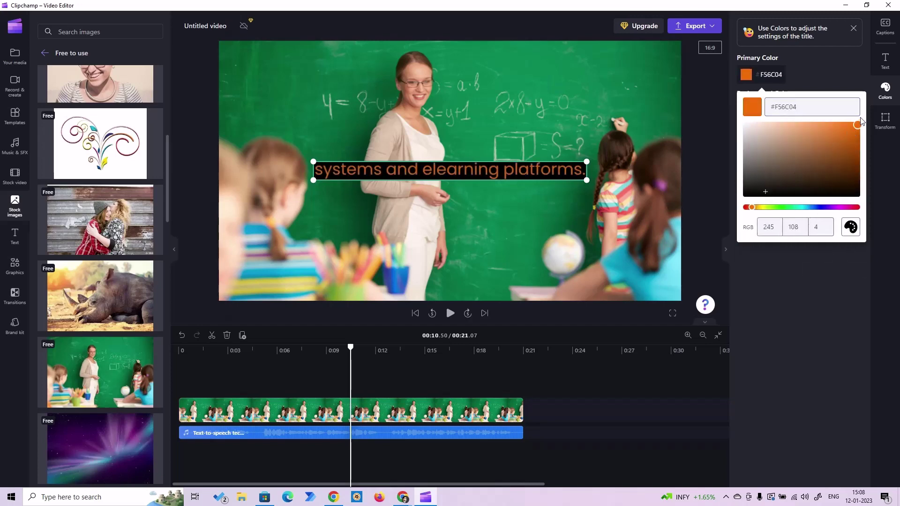
click(821, 262)
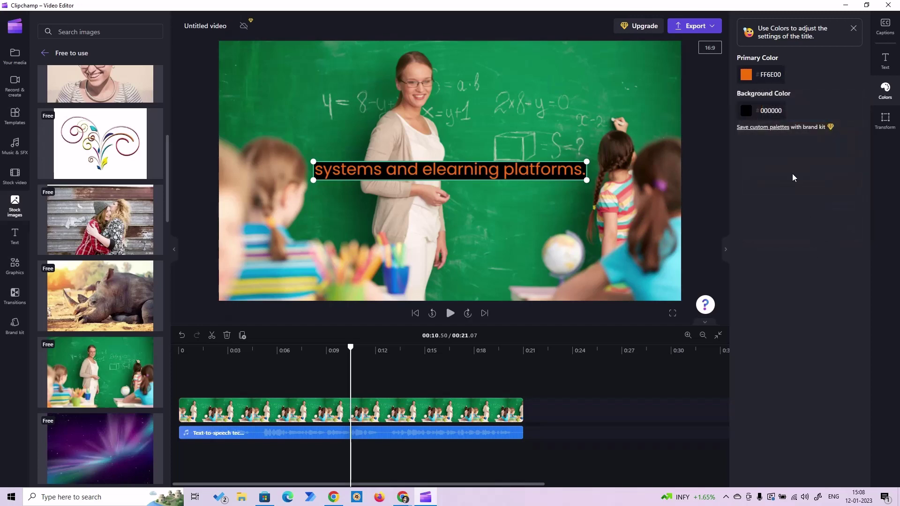
Try clearing the caption's background color, and undo that change
click(747, 111)
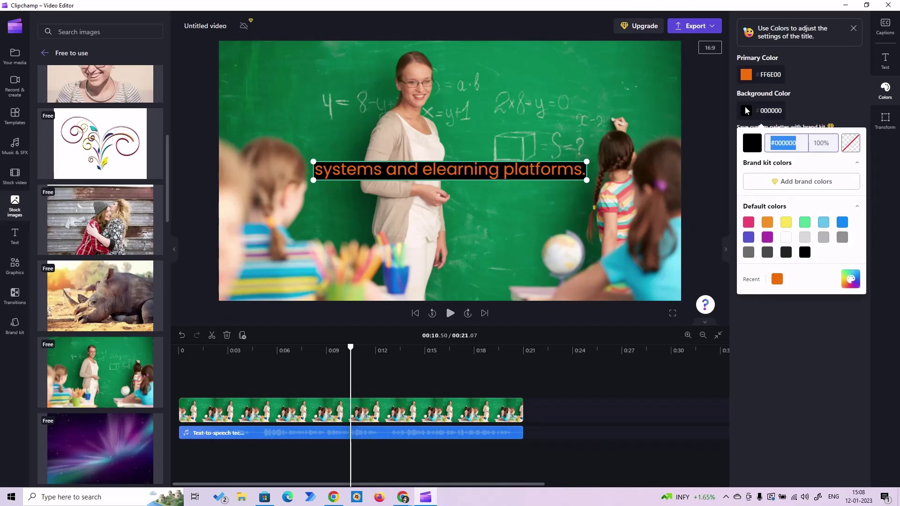
click(821, 142)
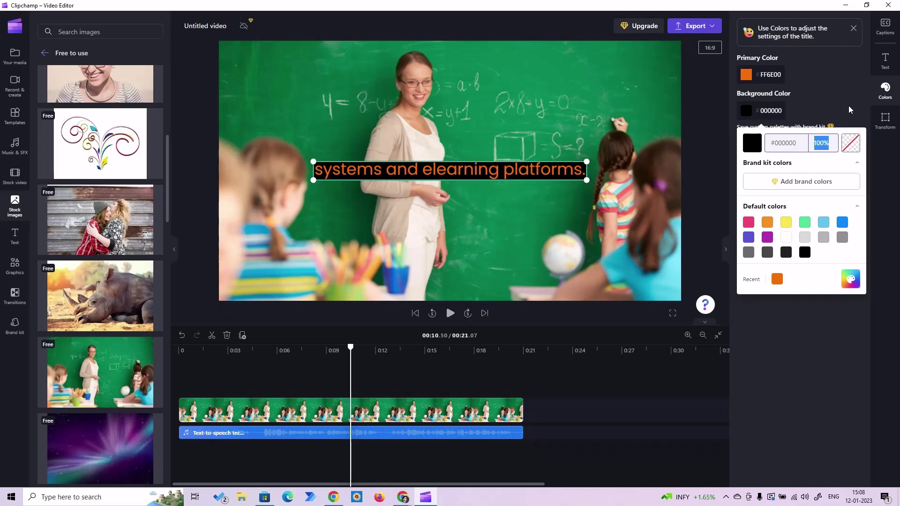
click(851, 143)
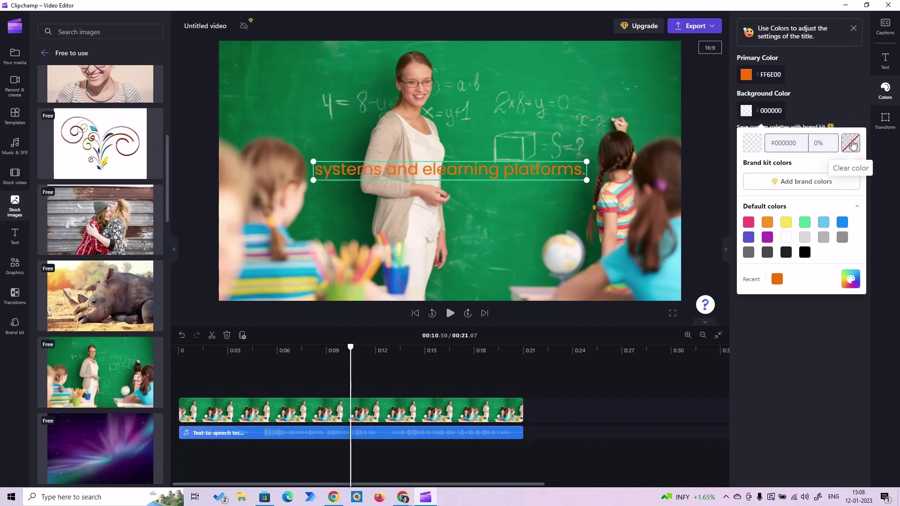
key(ctrl+z)
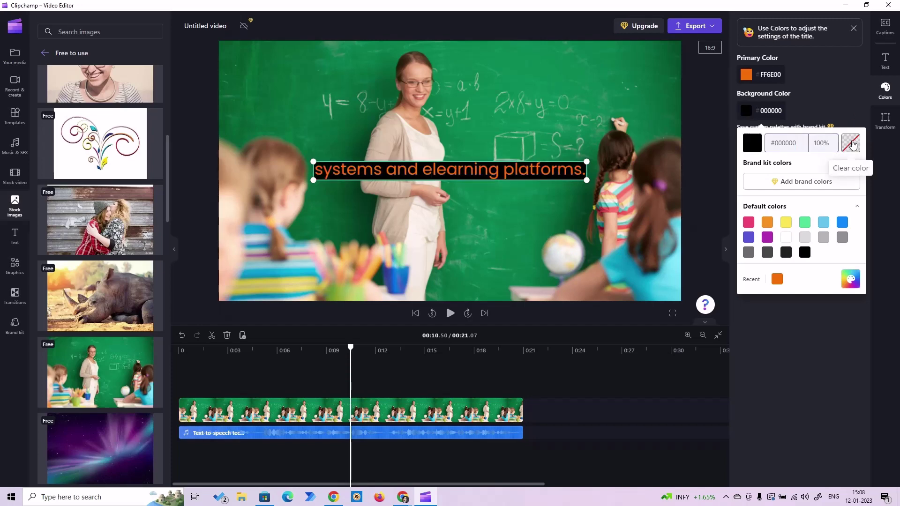
click(792, 333)
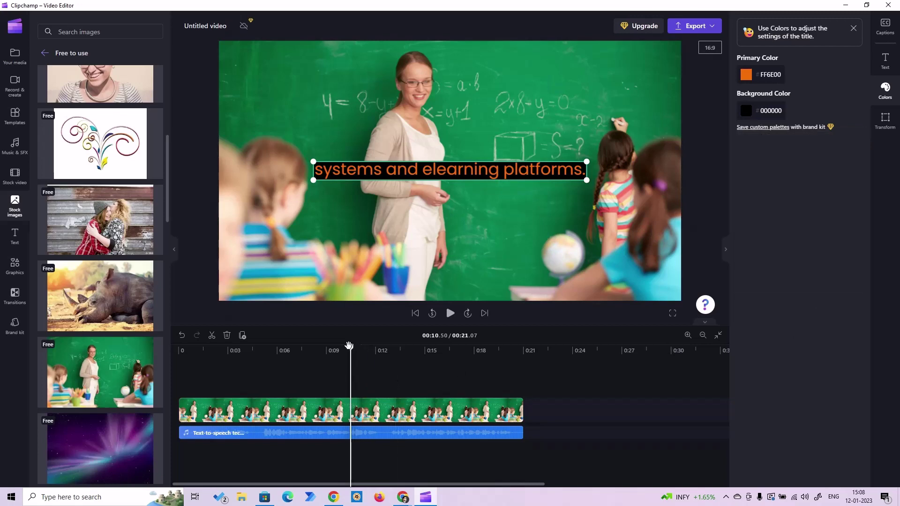
Play the video from the start to check the orange captions on their black background
drag(349, 351, 178, 351)
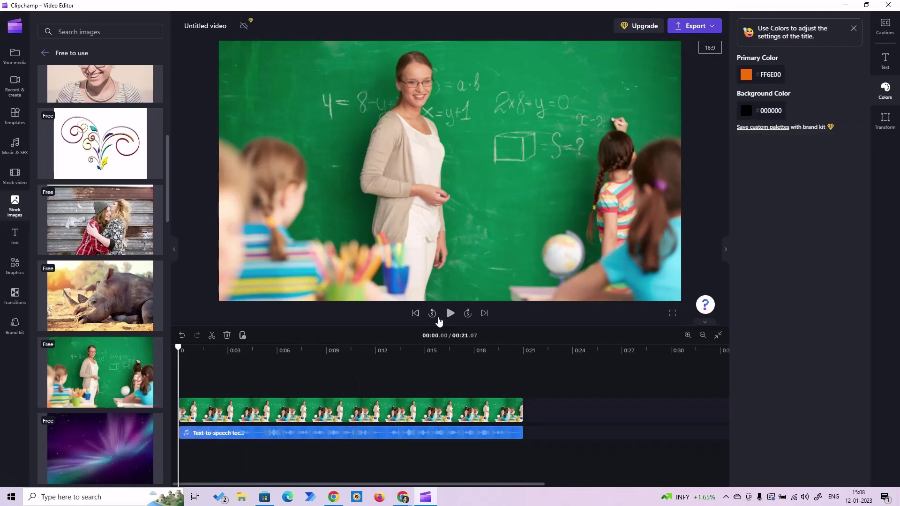
click(449, 314)
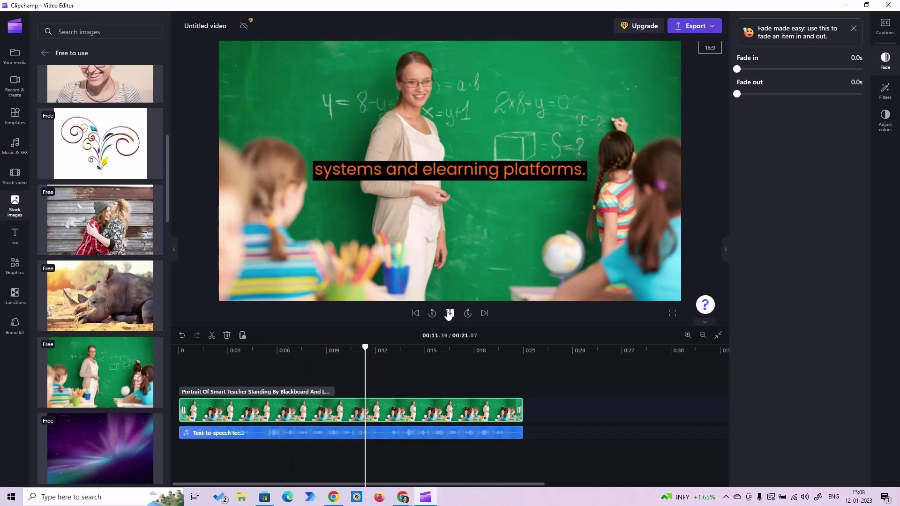
click(450, 313)
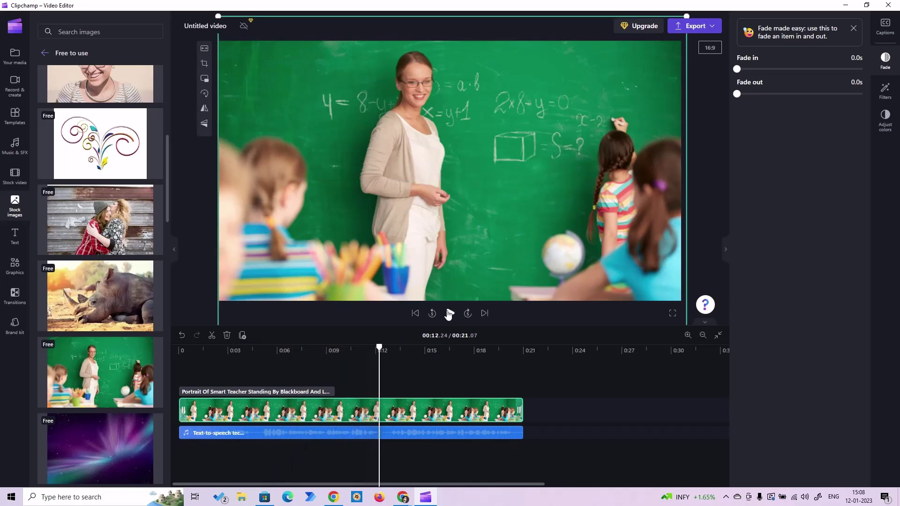
click(14, 268)
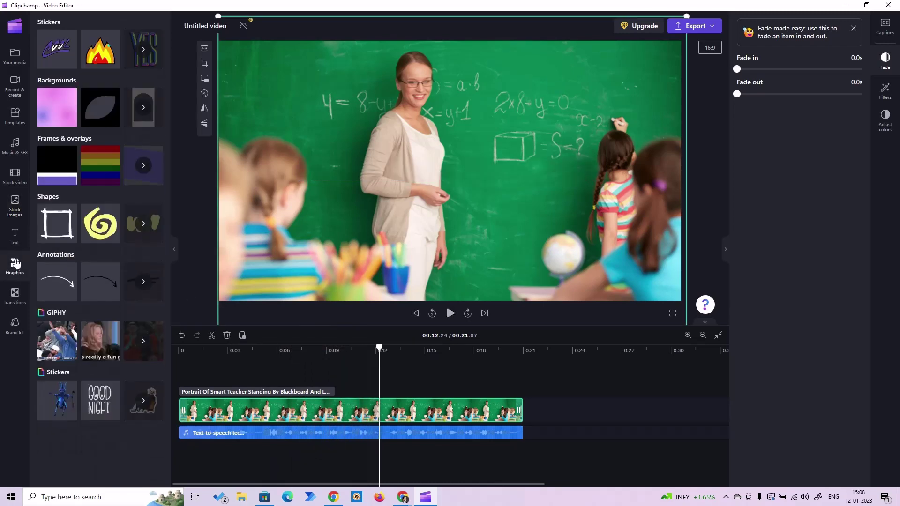
click(14, 265)
Select the caption at about 15 seconds on the timeline and change the caption font to Source Sans Pro
drag(239, 347, 292, 346)
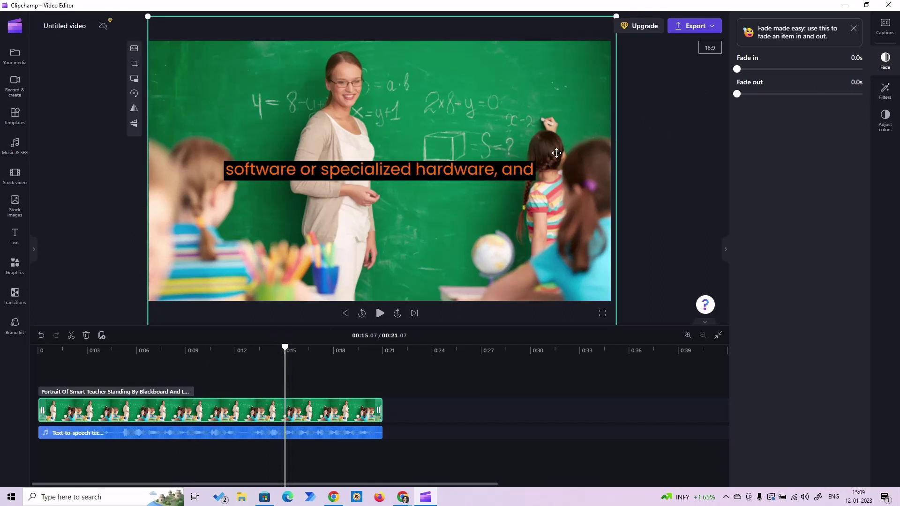
click(490, 174)
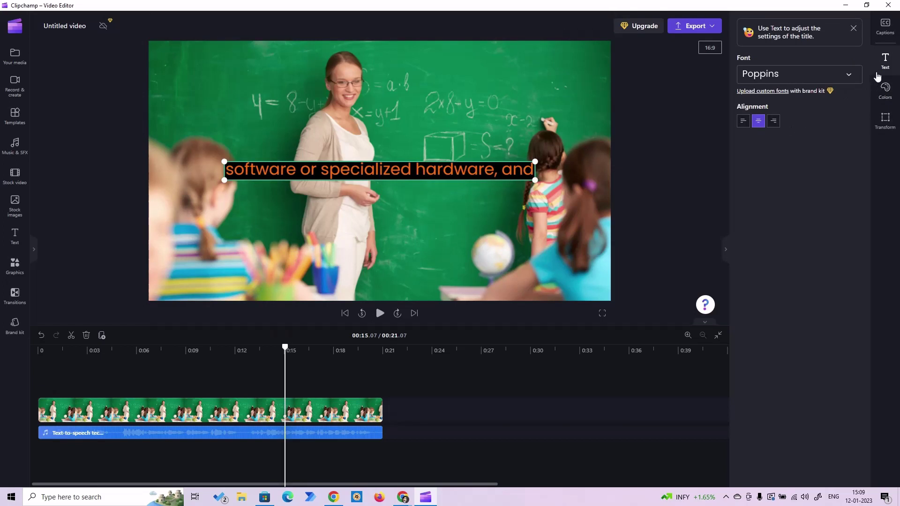
click(886, 60)
click(881, 63)
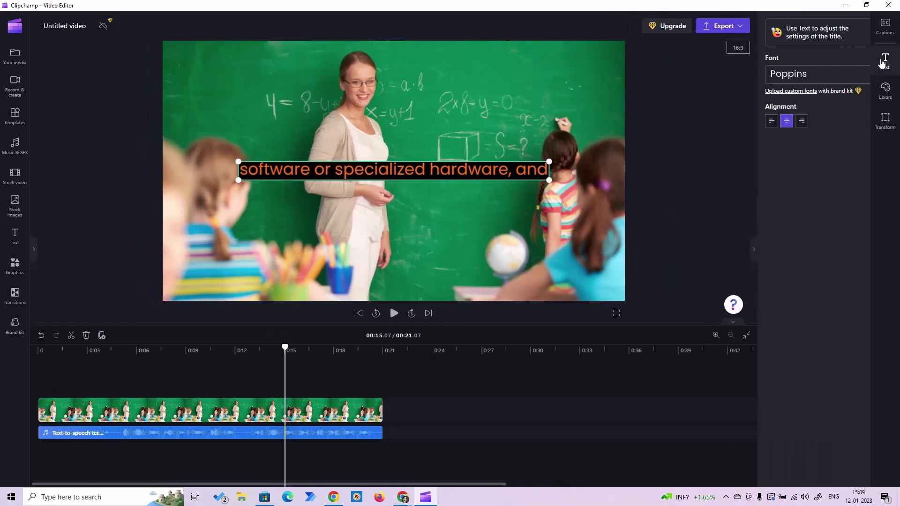
click(834, 80)
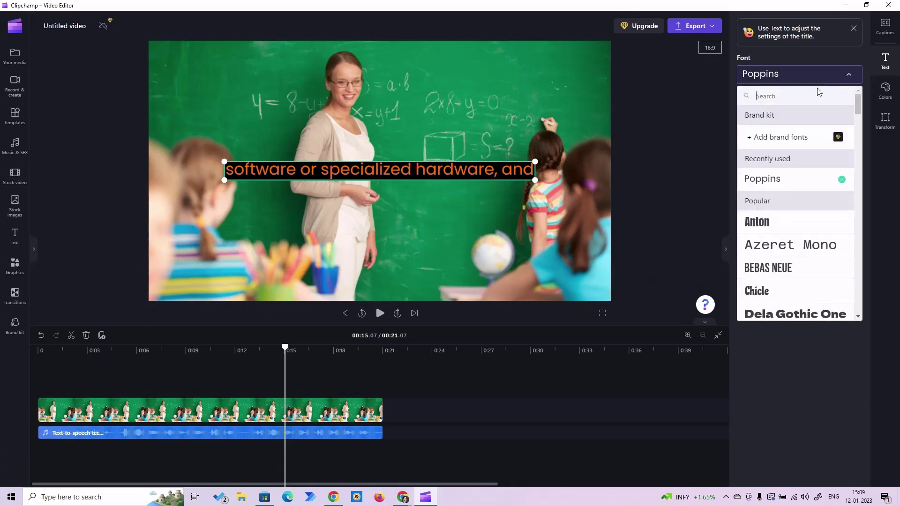
scroll(797, 242, down, 5)
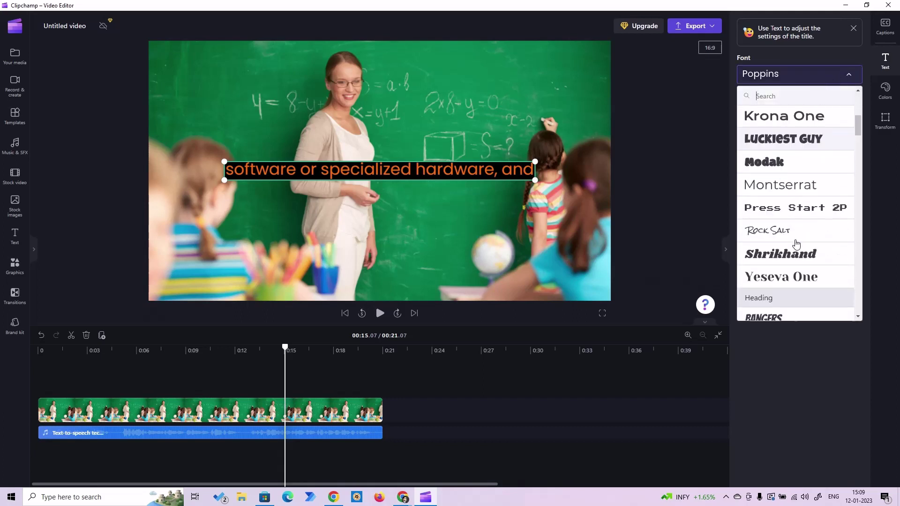
scroll(797, 244, down, 10)
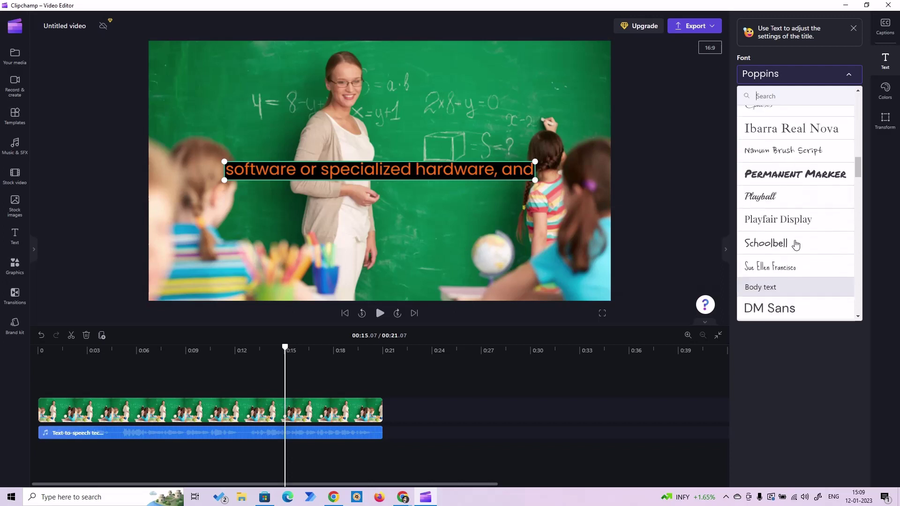
scroll(796, 244, down, 6)
scroll(795, 244, up, 2)
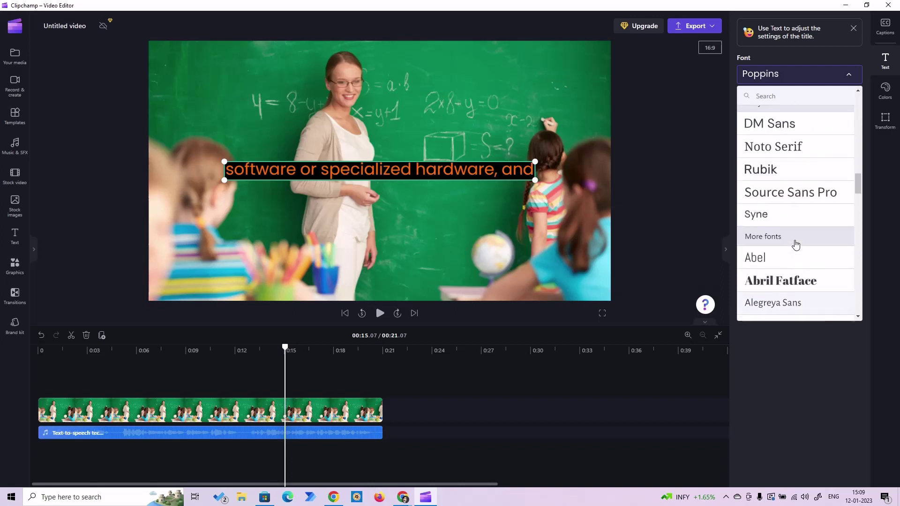
click(776, 191)
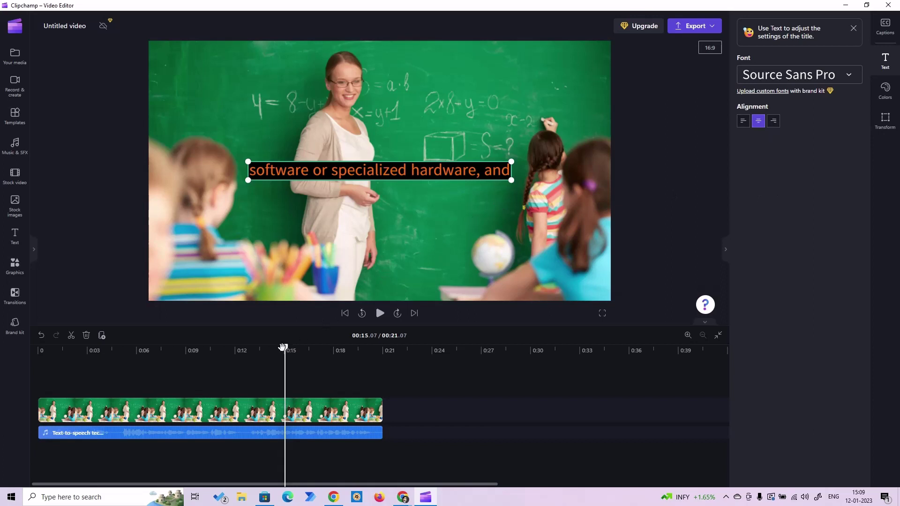
Replay the video from the start to check the captions in the Source Sans Pro font
drag(283, 347, 37, 347)
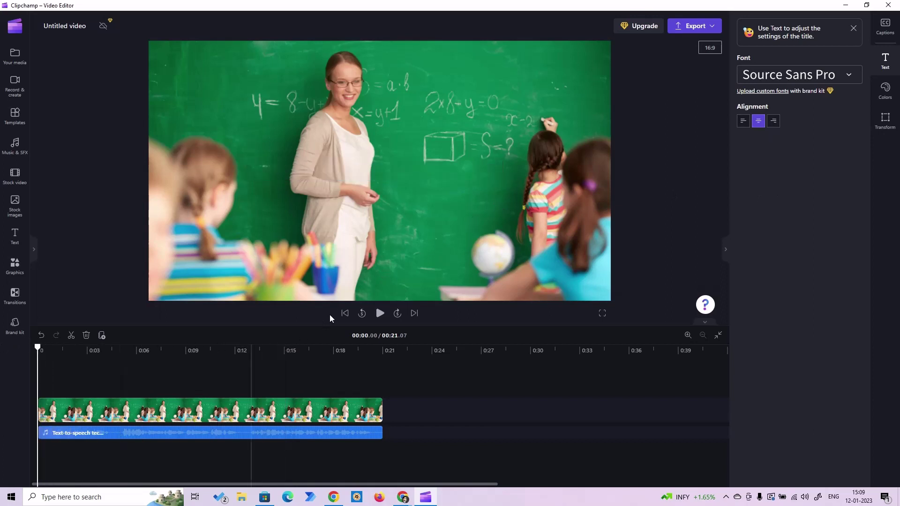
click(380, 313)
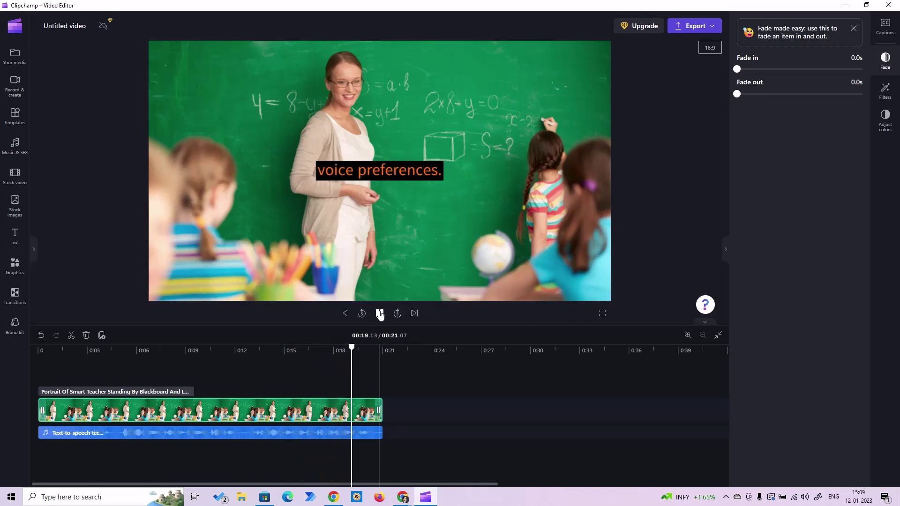
click(411, 283)
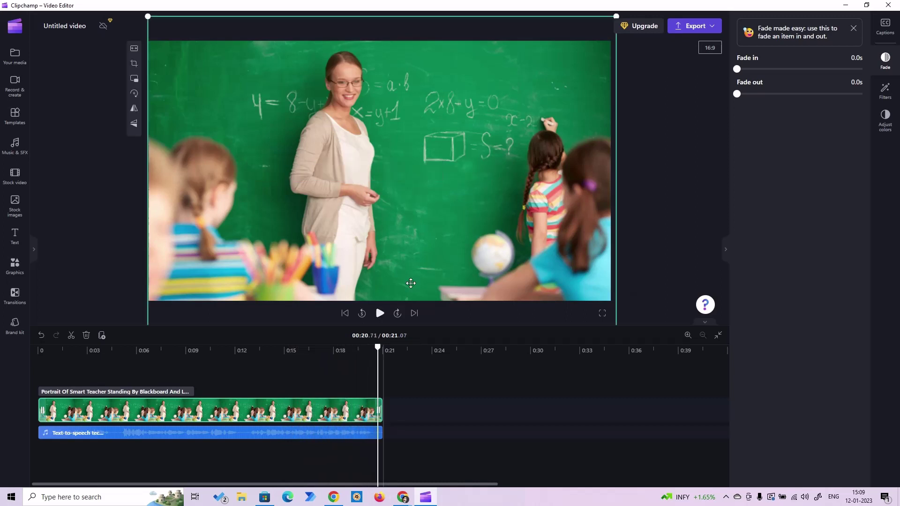
Open the export options for the finished video
click(690, 27)
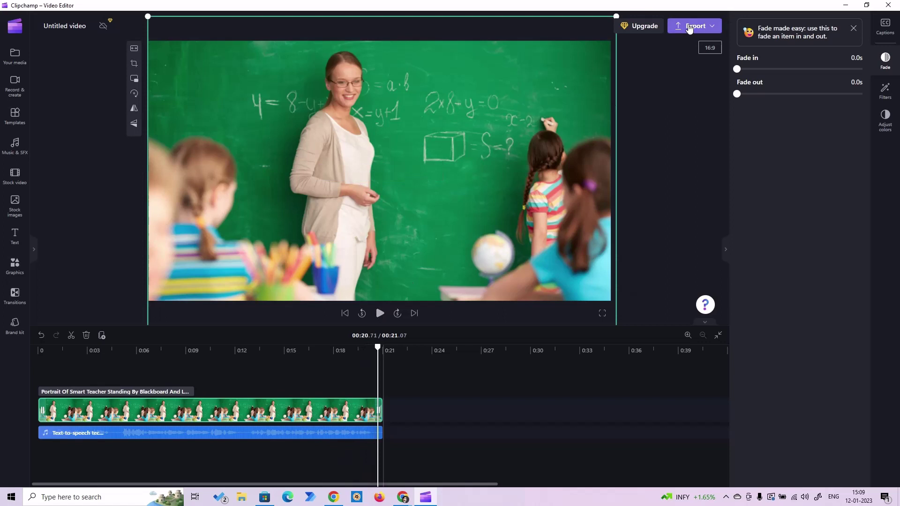